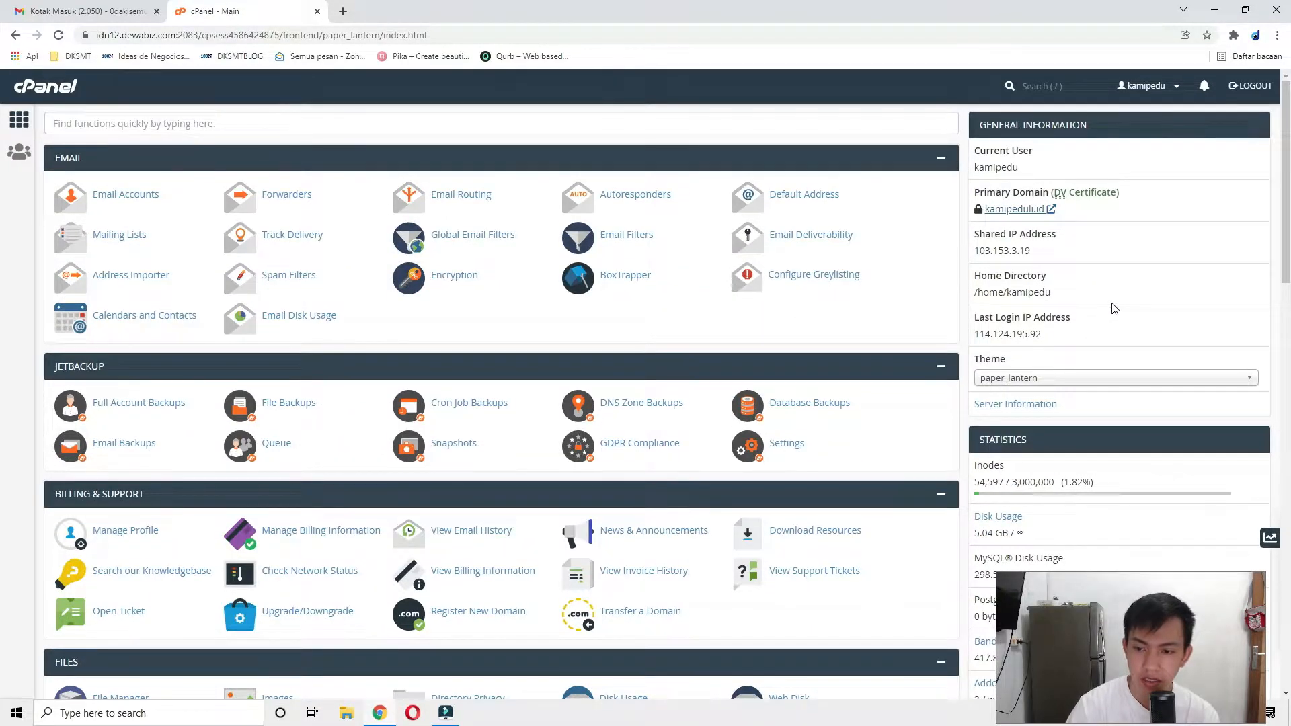
- Examine the account statistics, especially the usage and limits for addon domains and subdomains
scroll(1111, 308, down, 2)
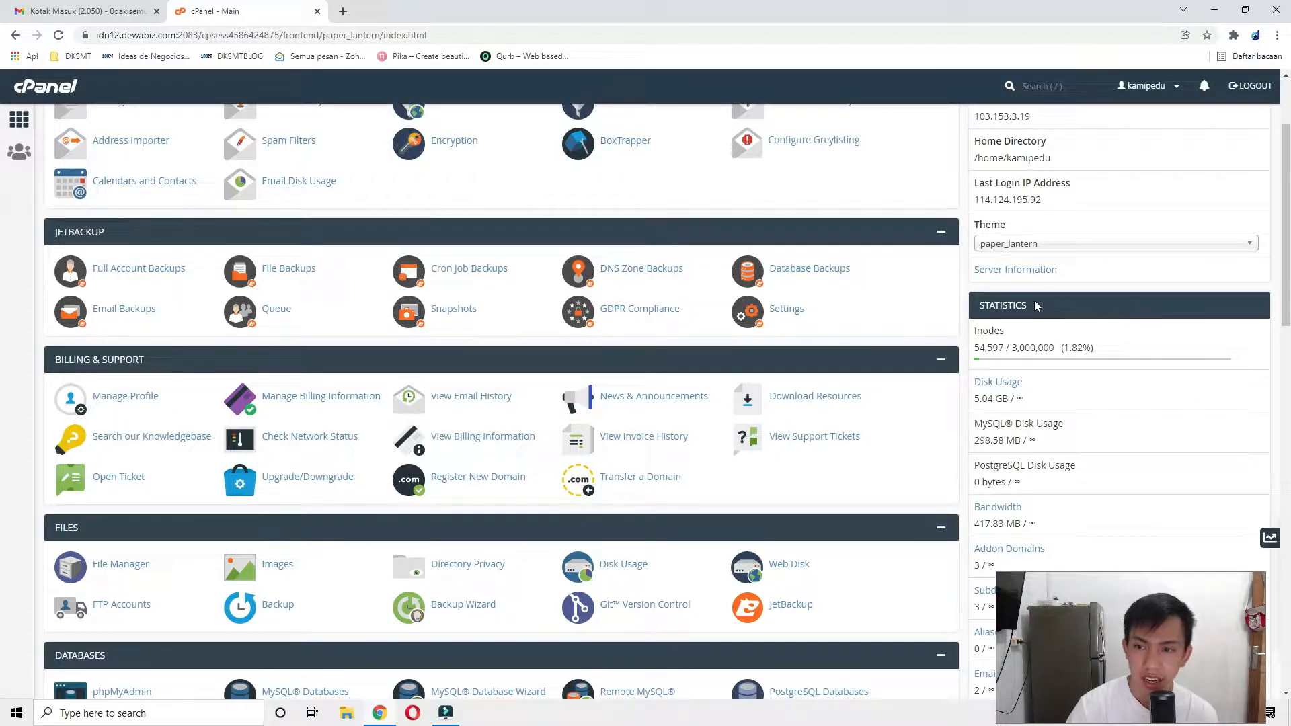
double_click(991, 303)
click(1032, 303)
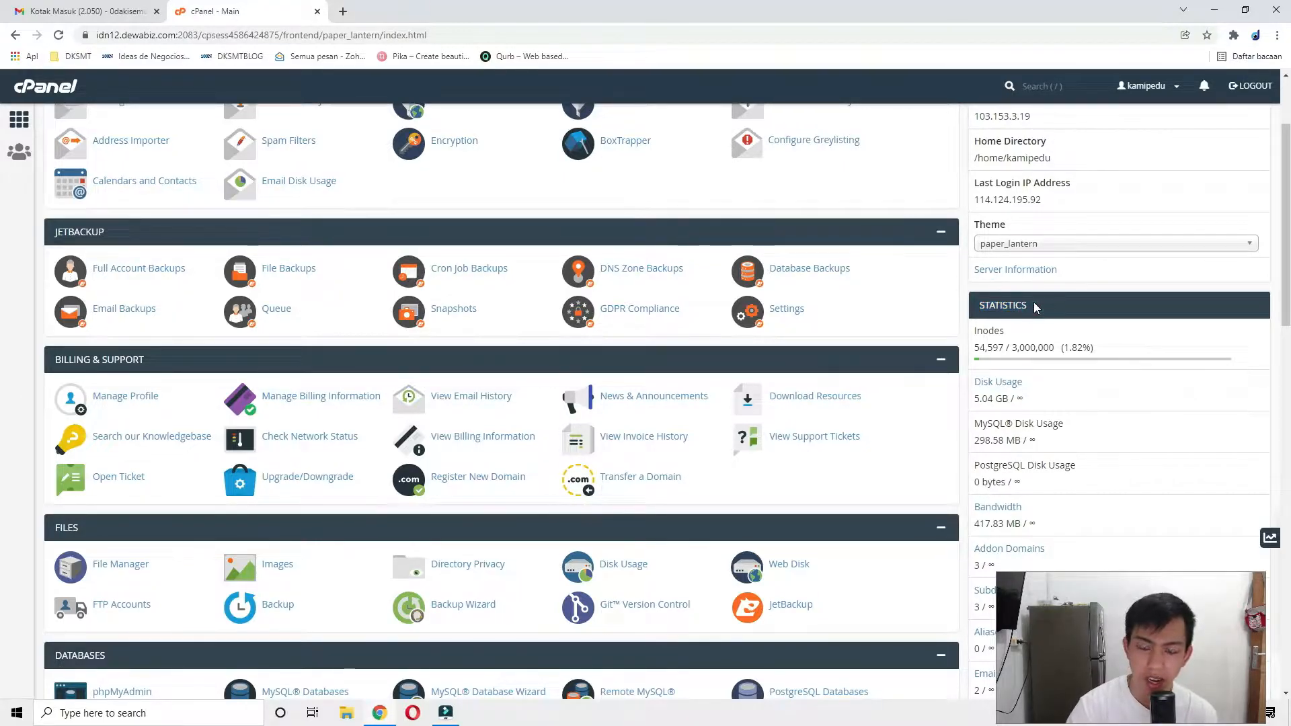
scroll(1034, 318, down, 2)
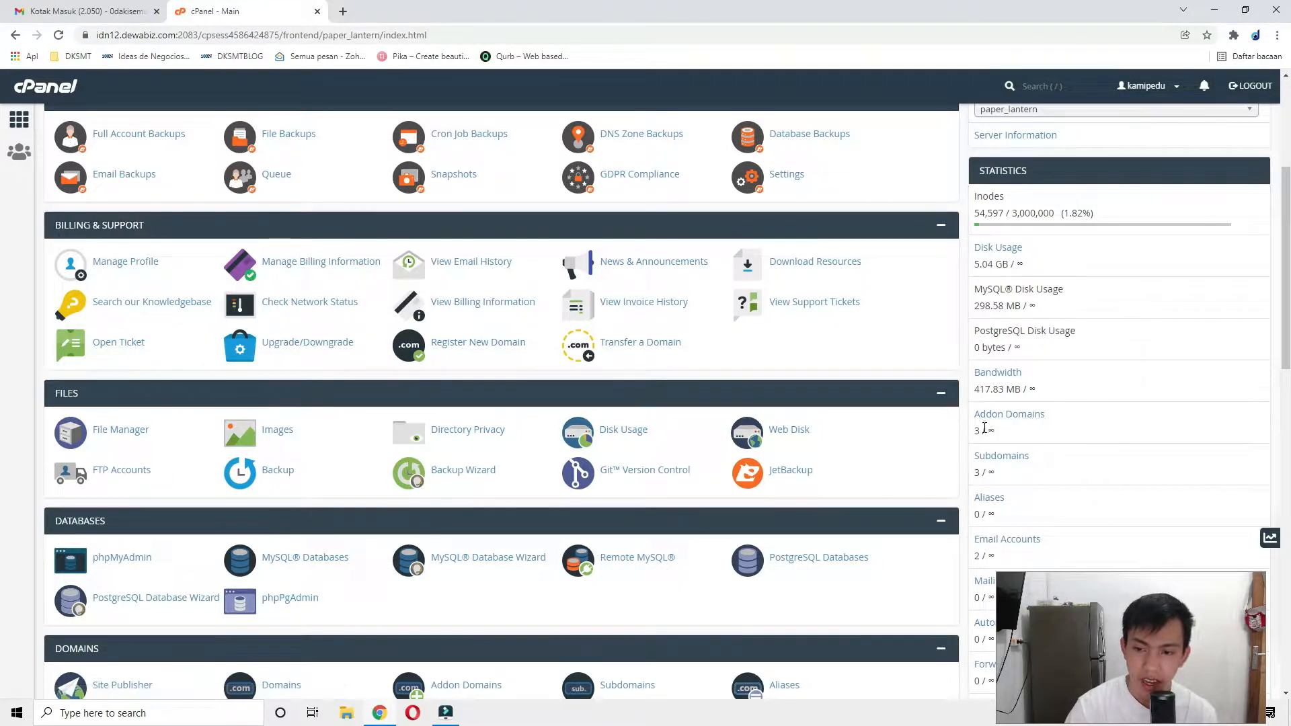
drag(970, 430, 1010, 436)
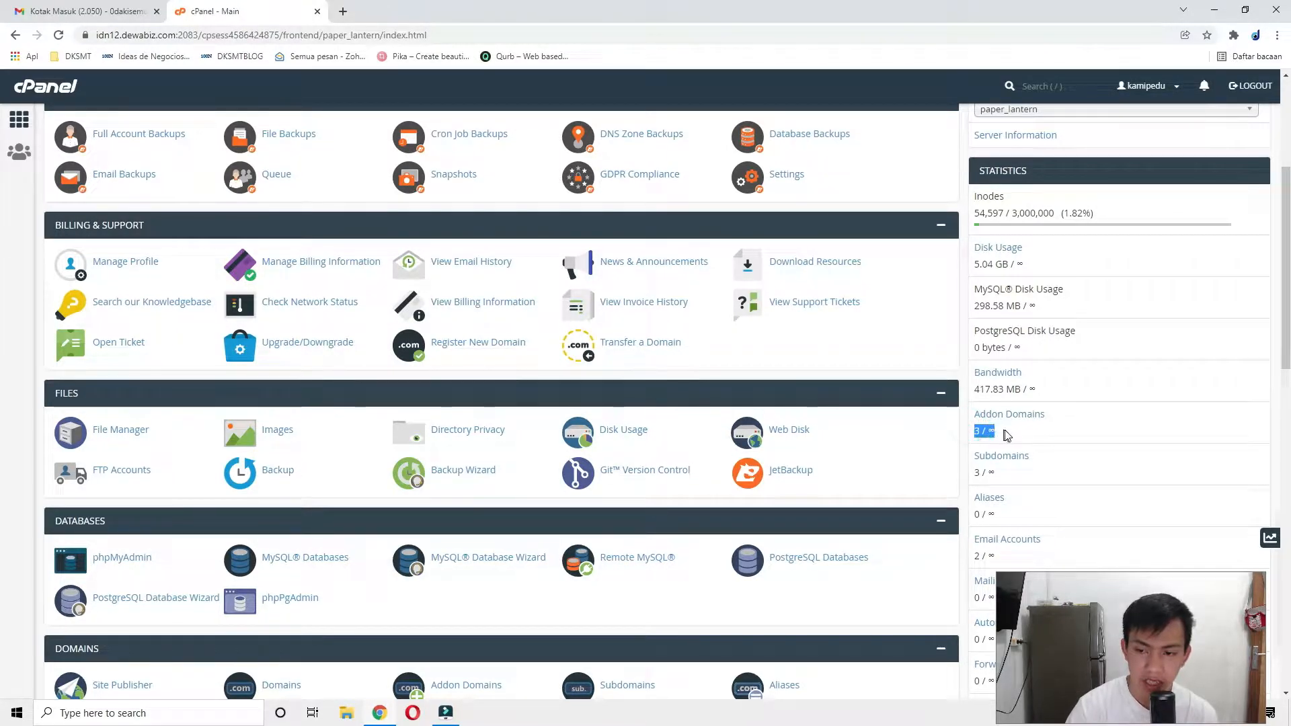
click(978, 434)
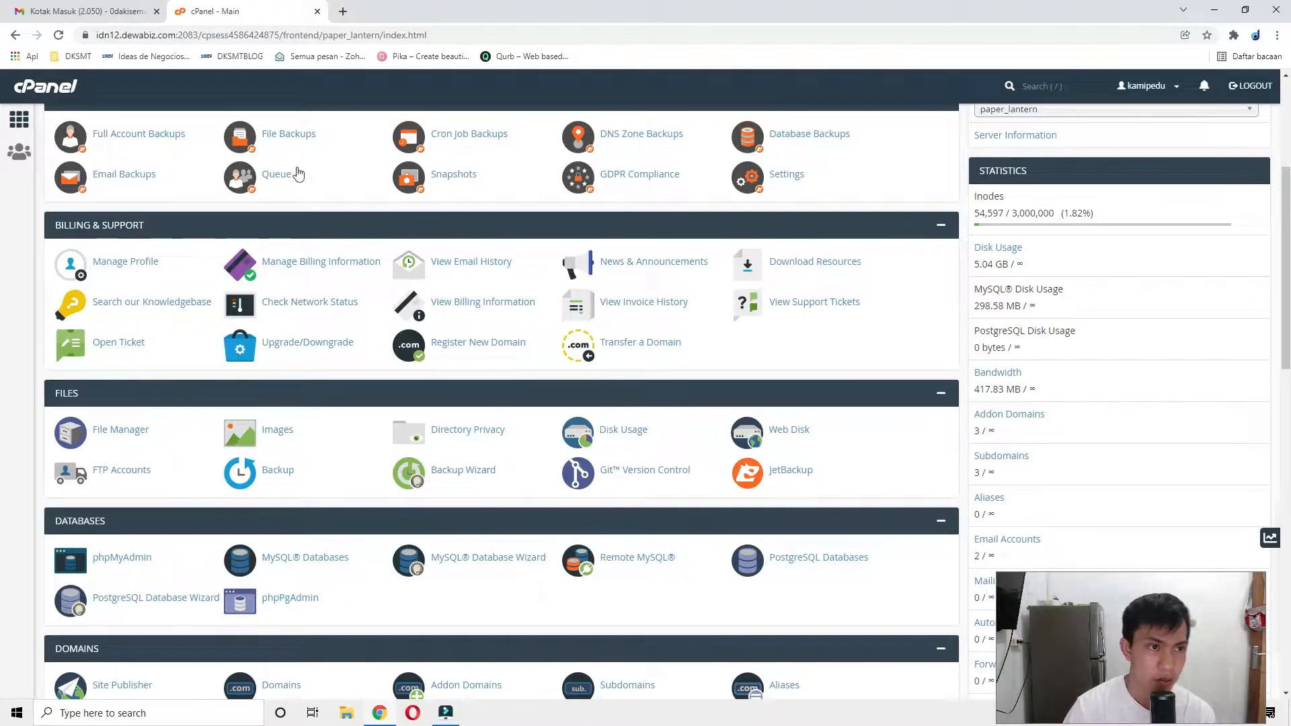
drag(970, 474, 1026, 479)
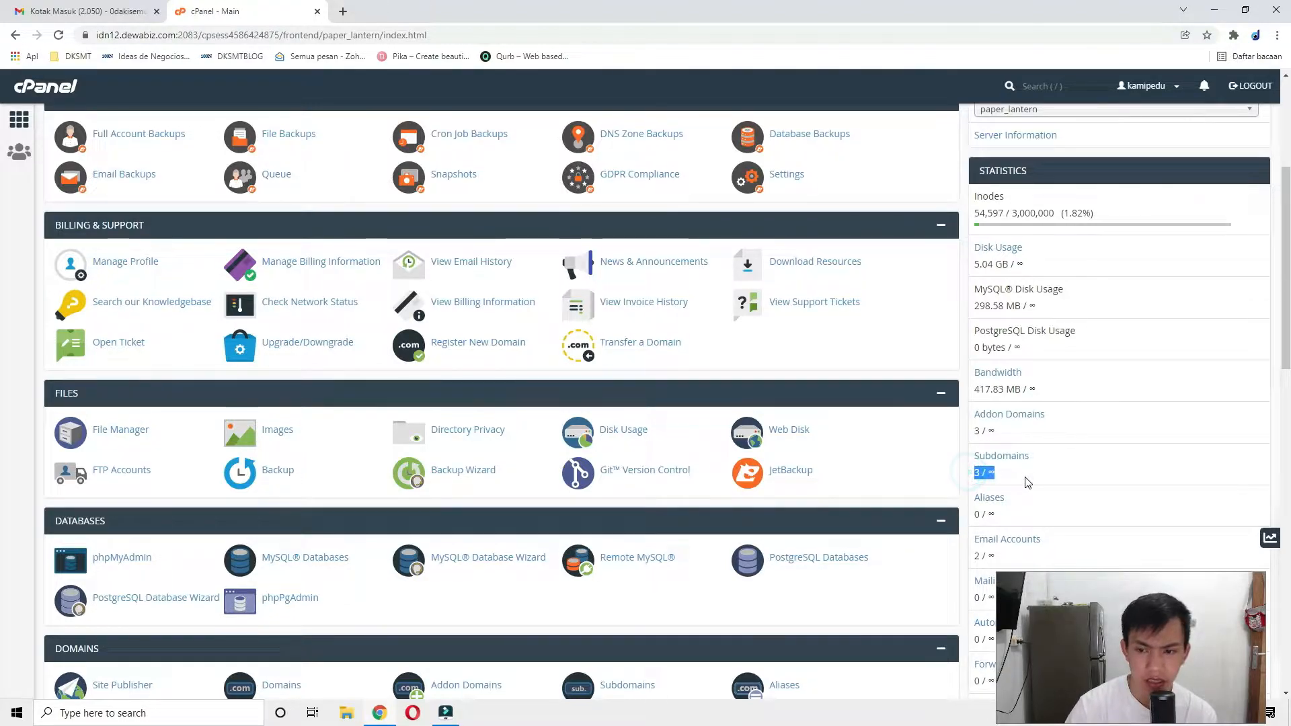
click(1027, 466)
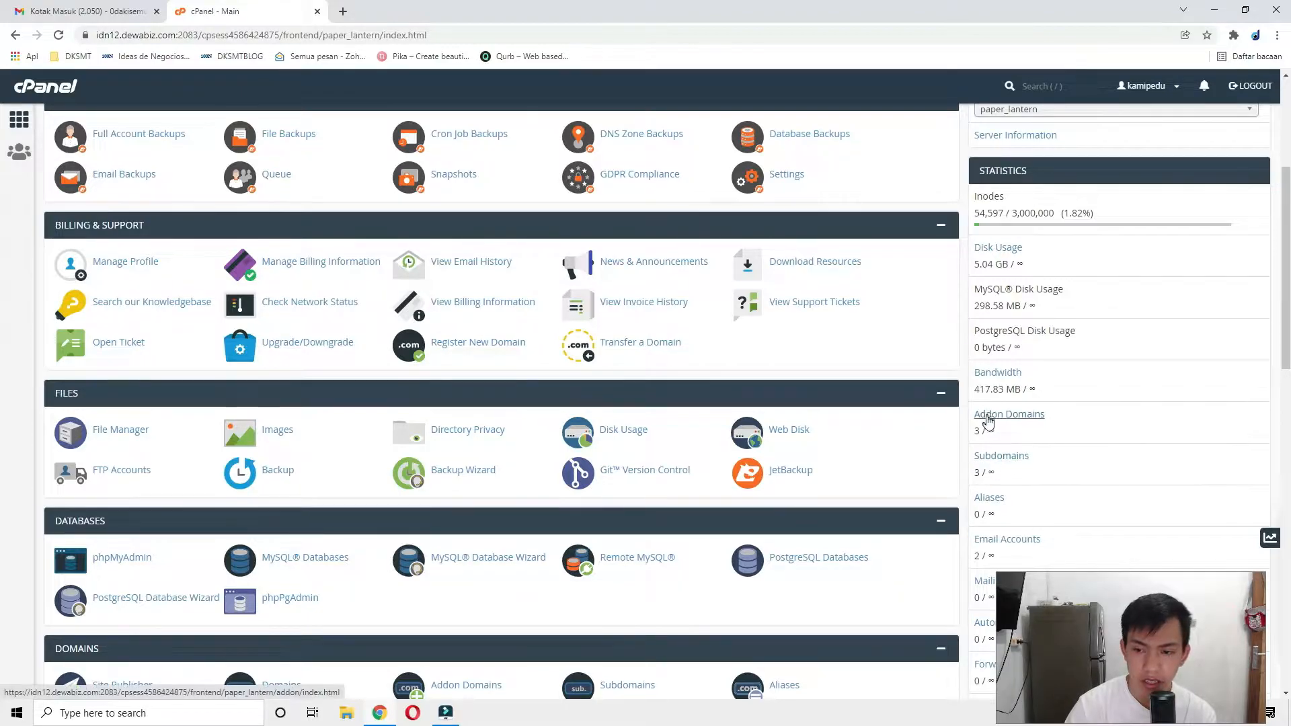
drag(973, 430, 1026, 435)
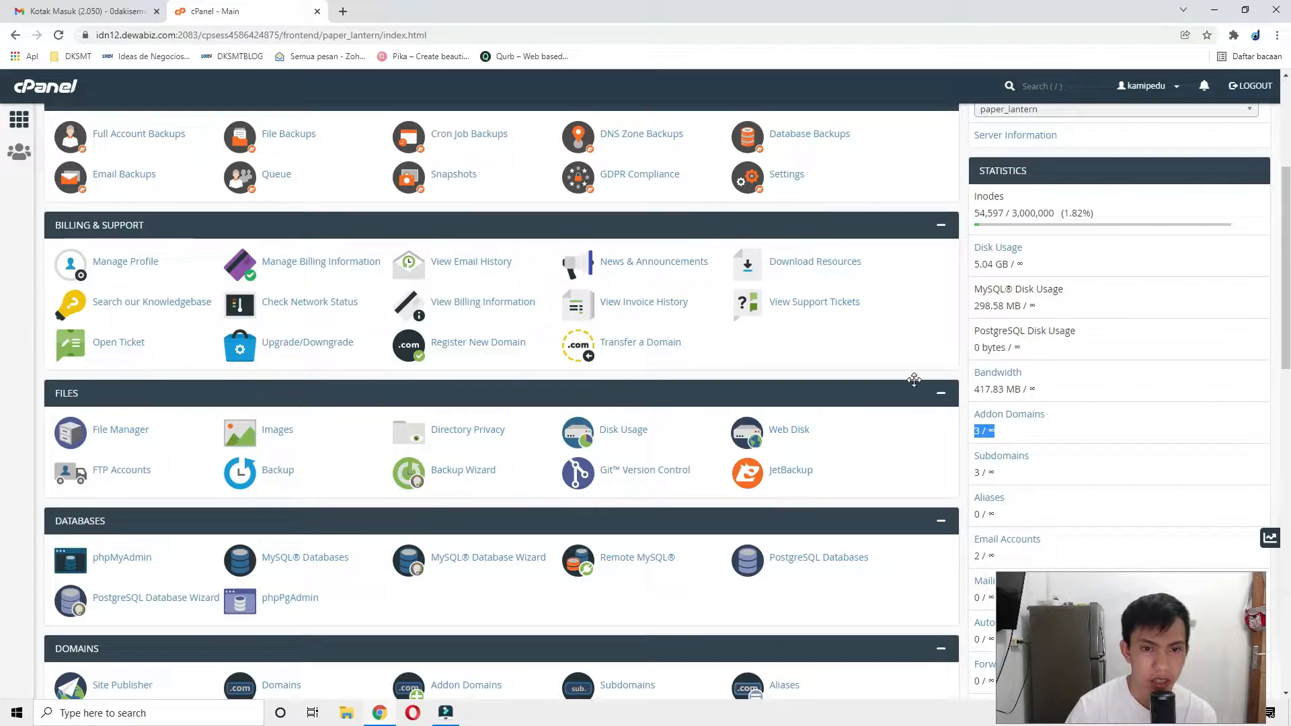
click(1055, 432)
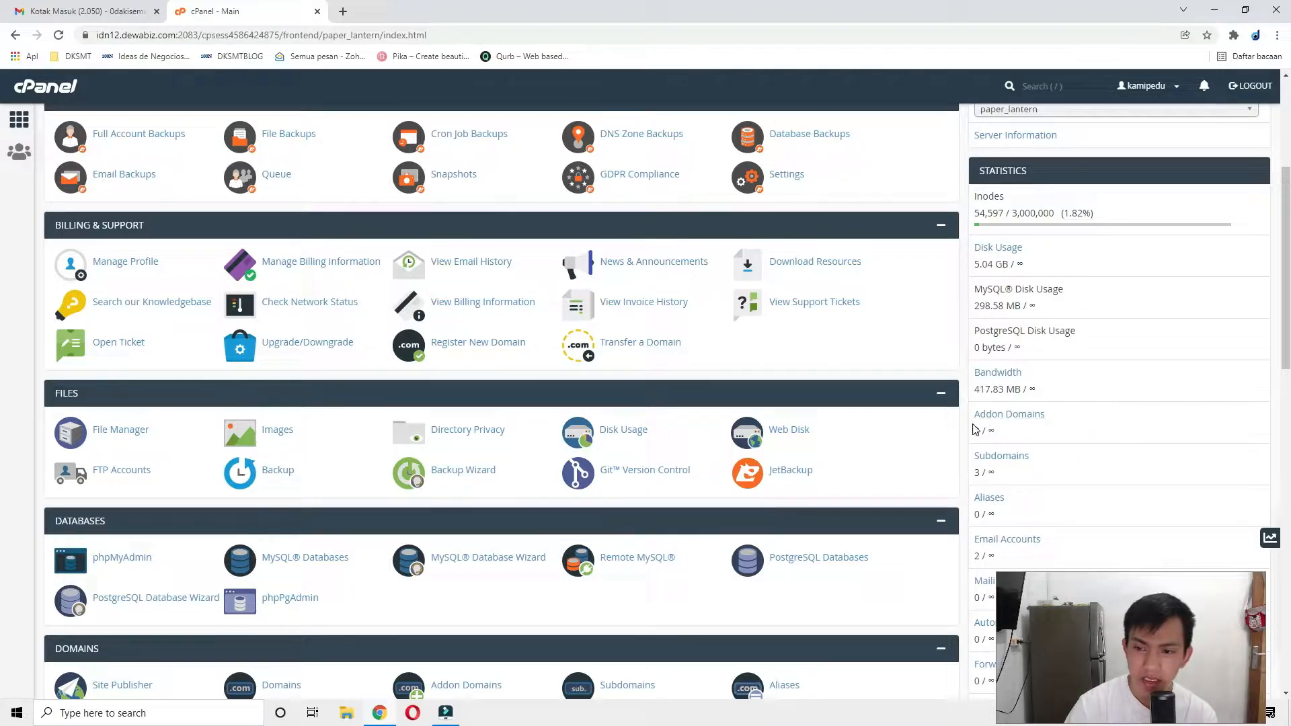
scroll(978, 428, up, 5)
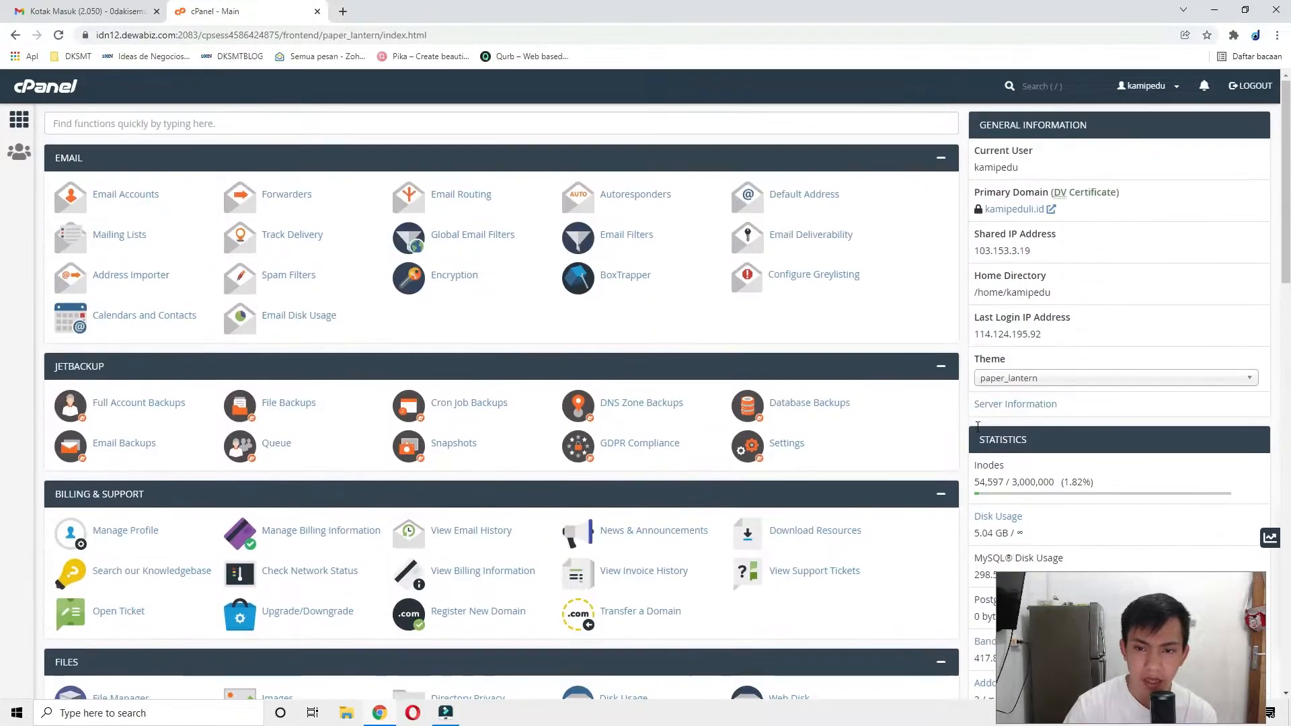
scroll(842, 377, down, 5)
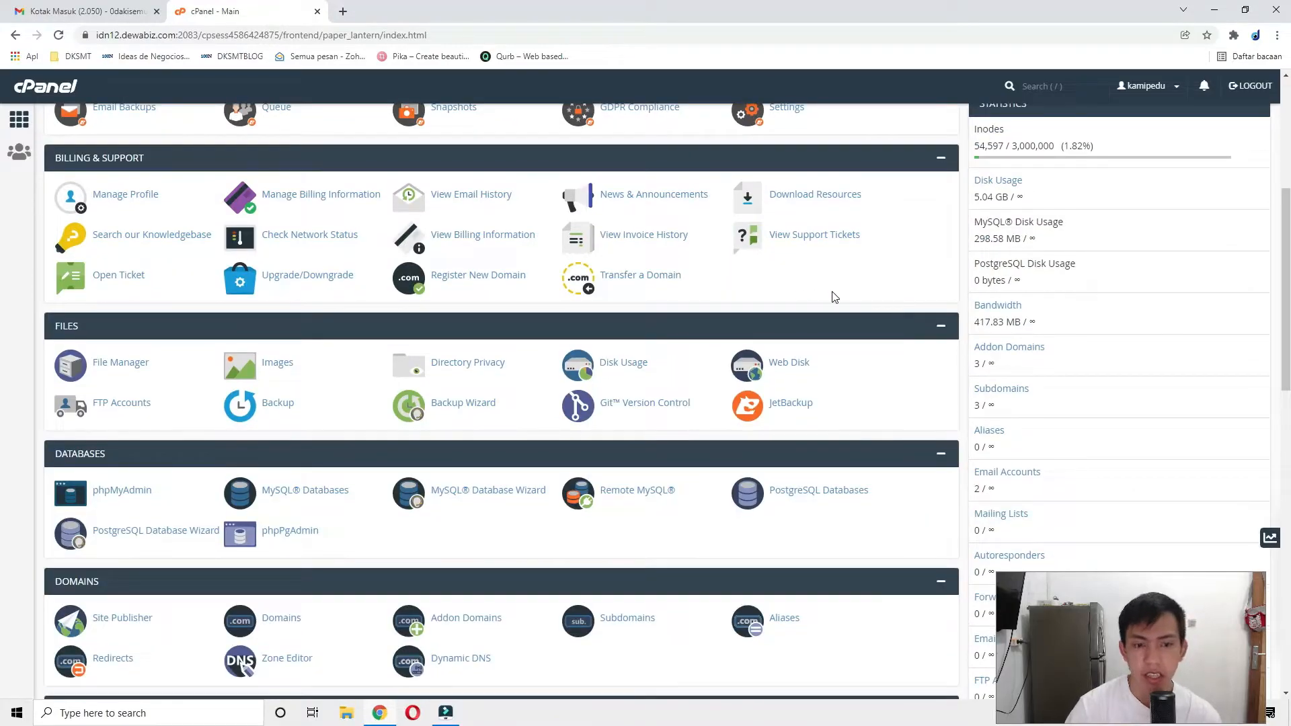
scroll(832, 294, up, 5)
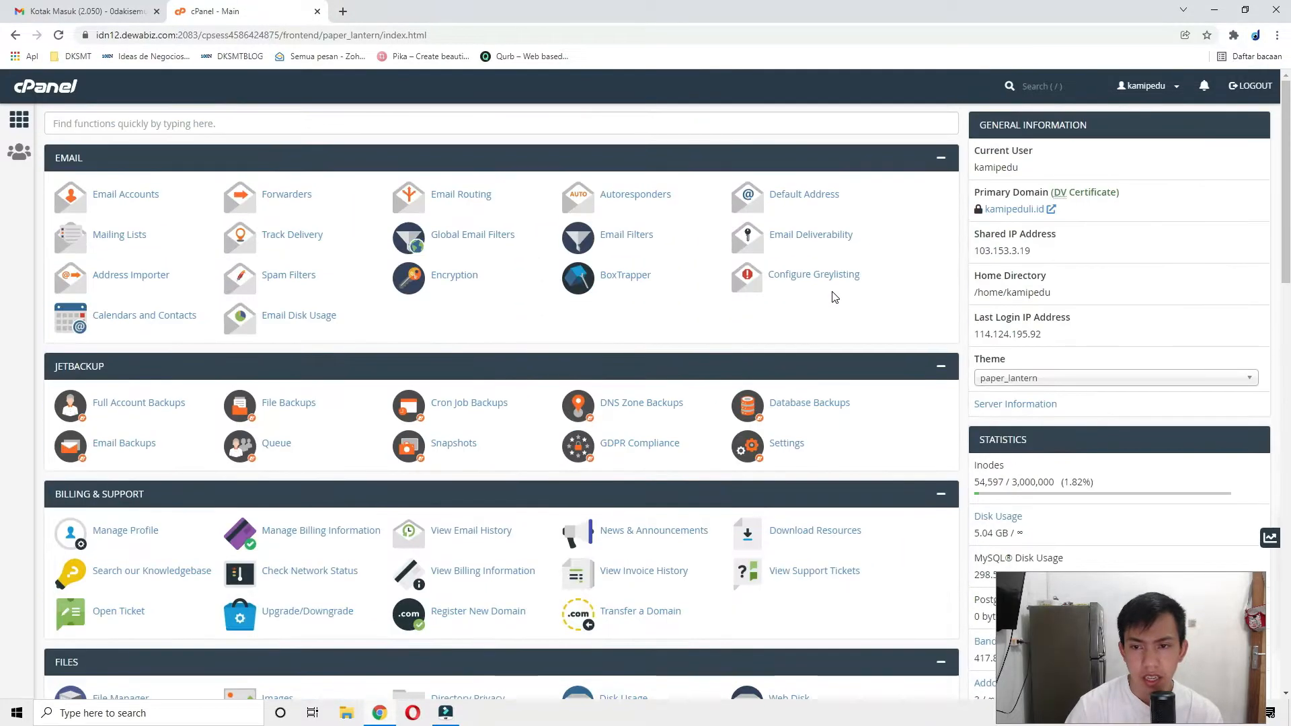
- Search the functions for "add", and open the Addon Domains page from the account statistics
click(287, 123)
text(add)
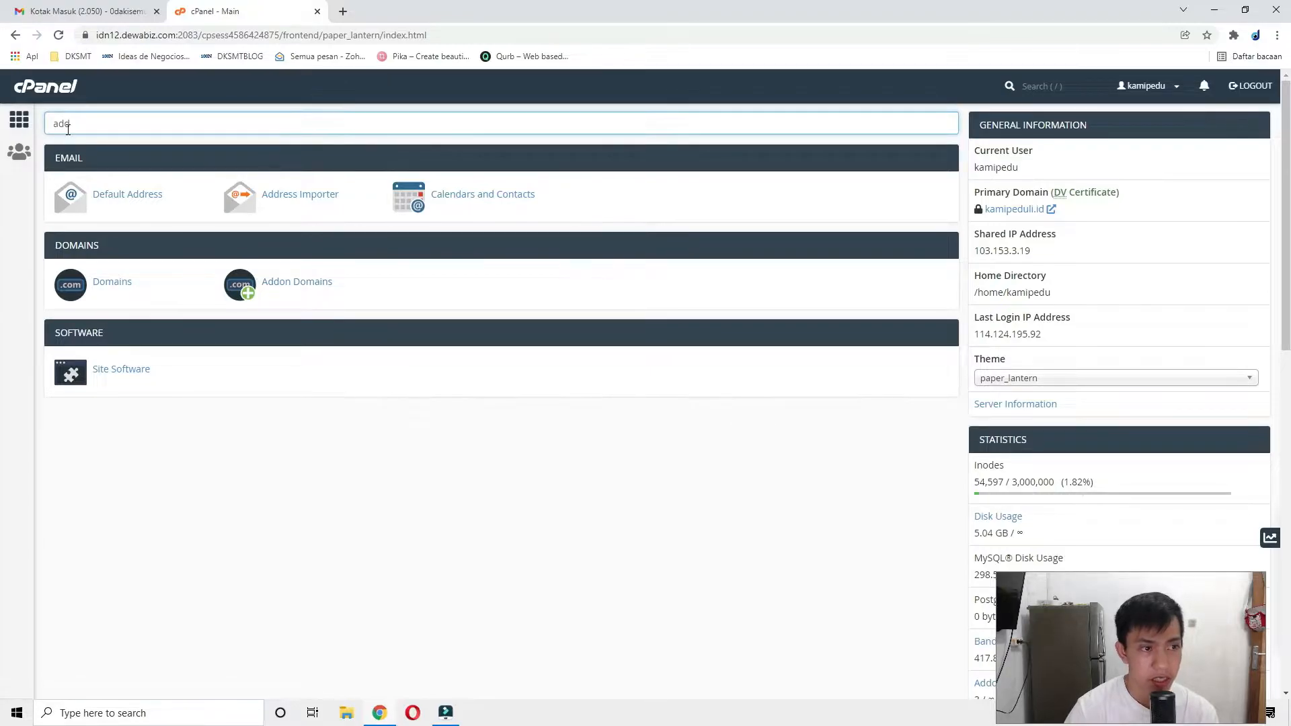
scroll(1103, 291, down, 3)
scroll(1016, 430, down, 2)
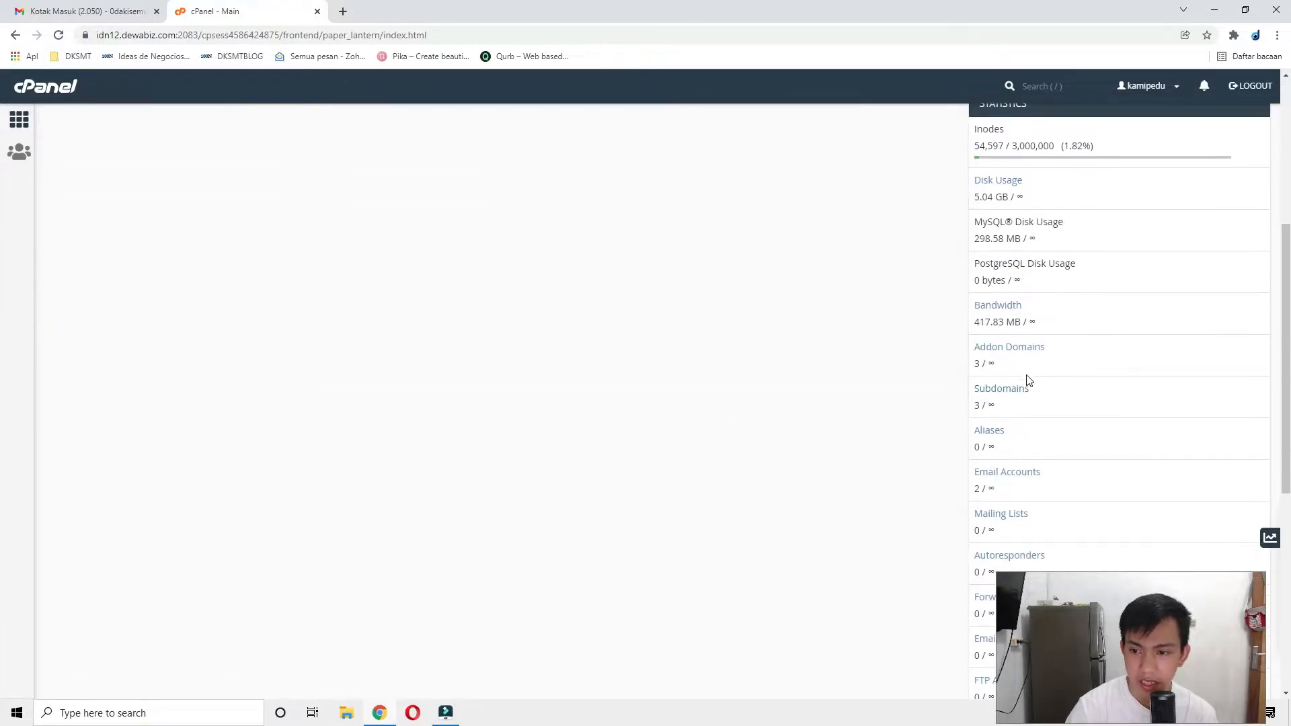
click(1015, 356)
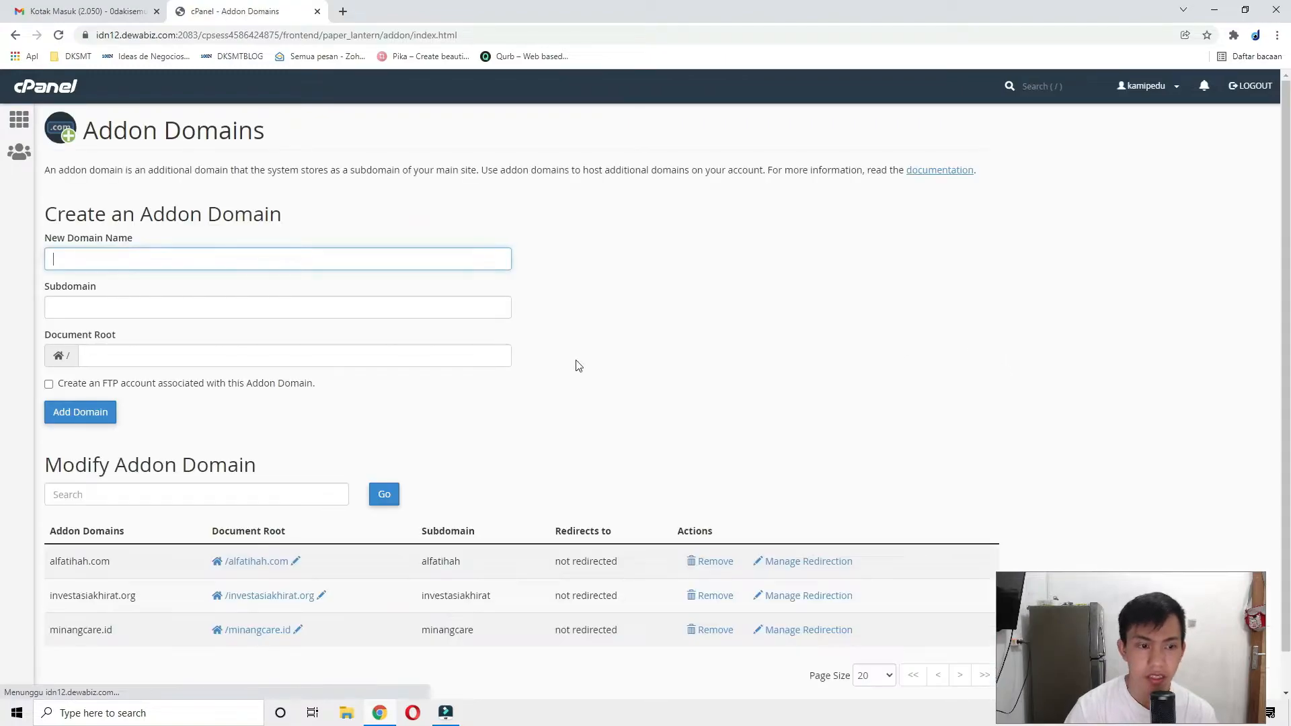
scroll(163, 397, down, 1)
scroll(65, 530, up, 1)
scroll(66, 532, down, 1)
scroll(69, 541, up, 1)
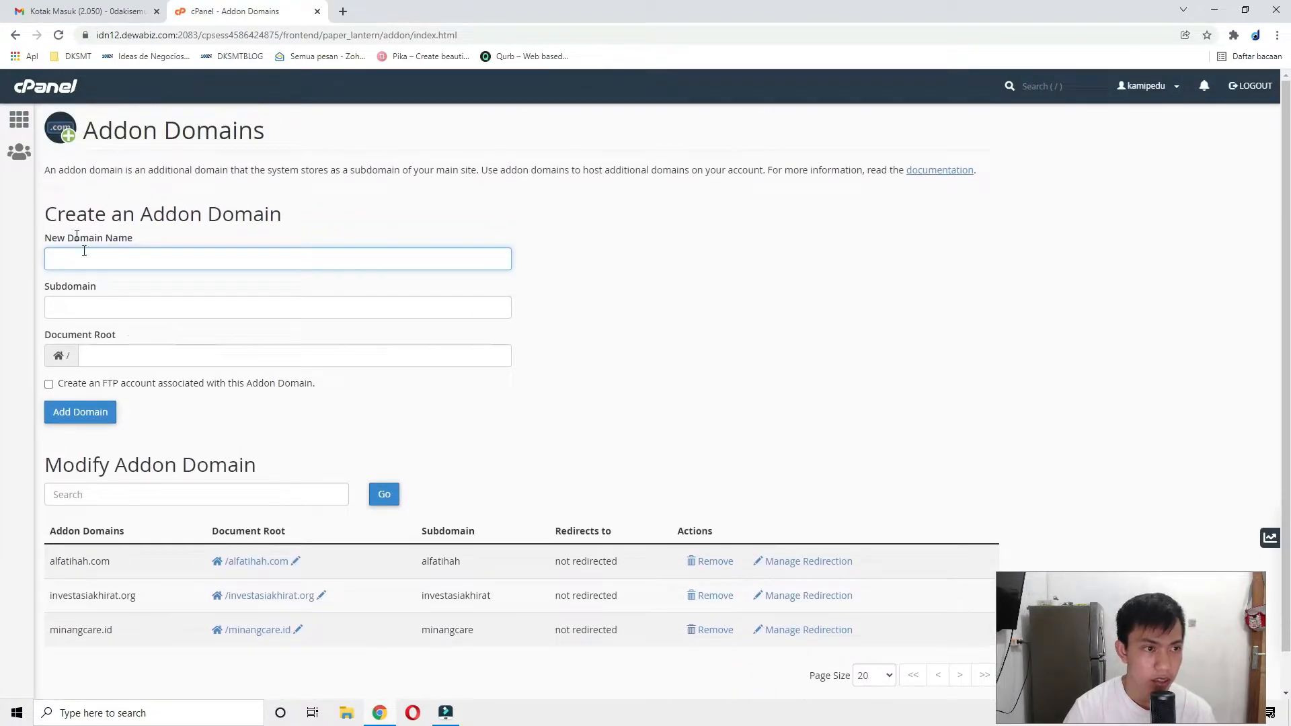
- Return to the cPanel home page and open Addon Domains by searching the functions for "add"
click(19, 119)
click(146, 125)
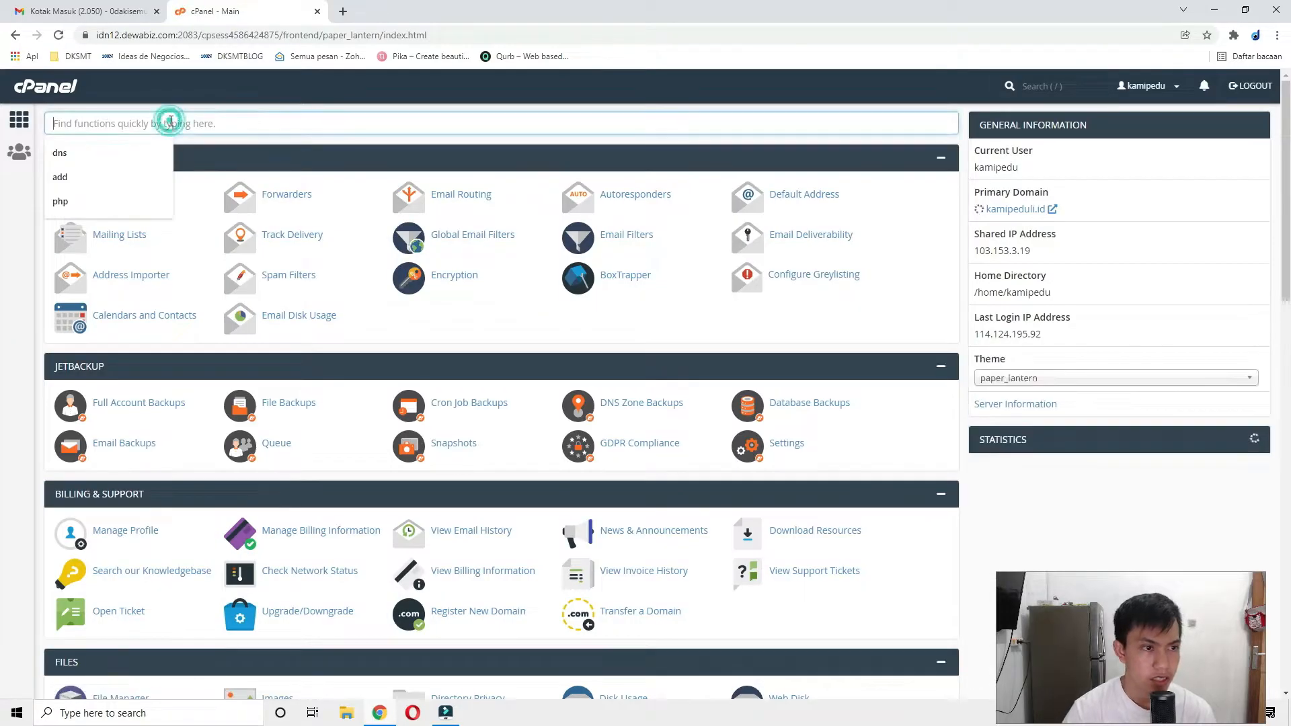
text(add)
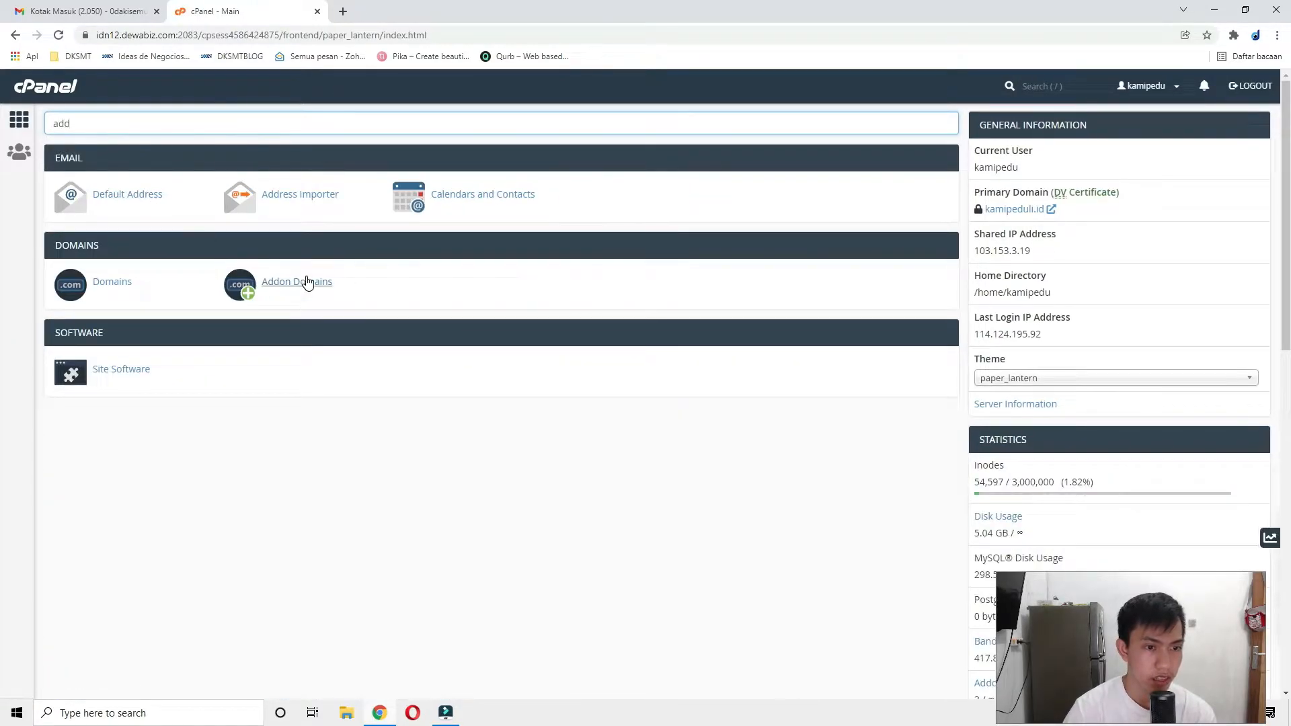
click(296, 282)
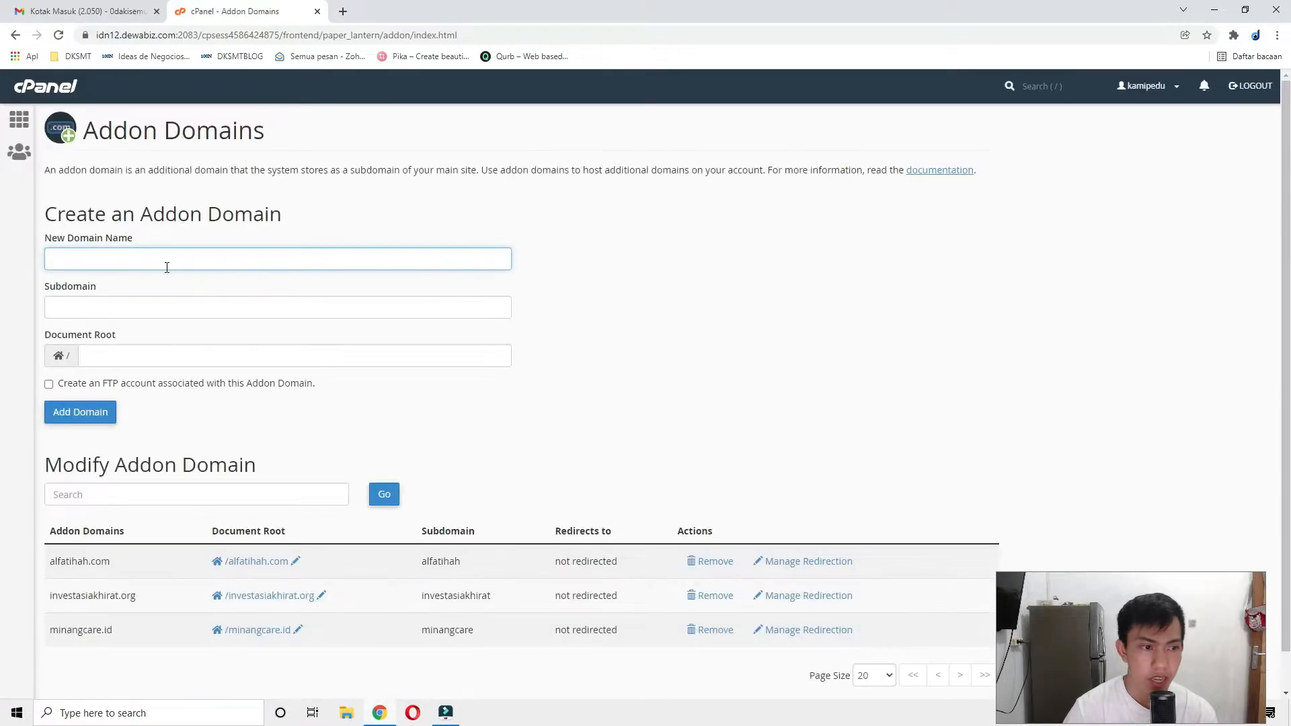
- Create the addon domain sandaran.id, keeping the suggested subdomain and document root
click(178, 261)
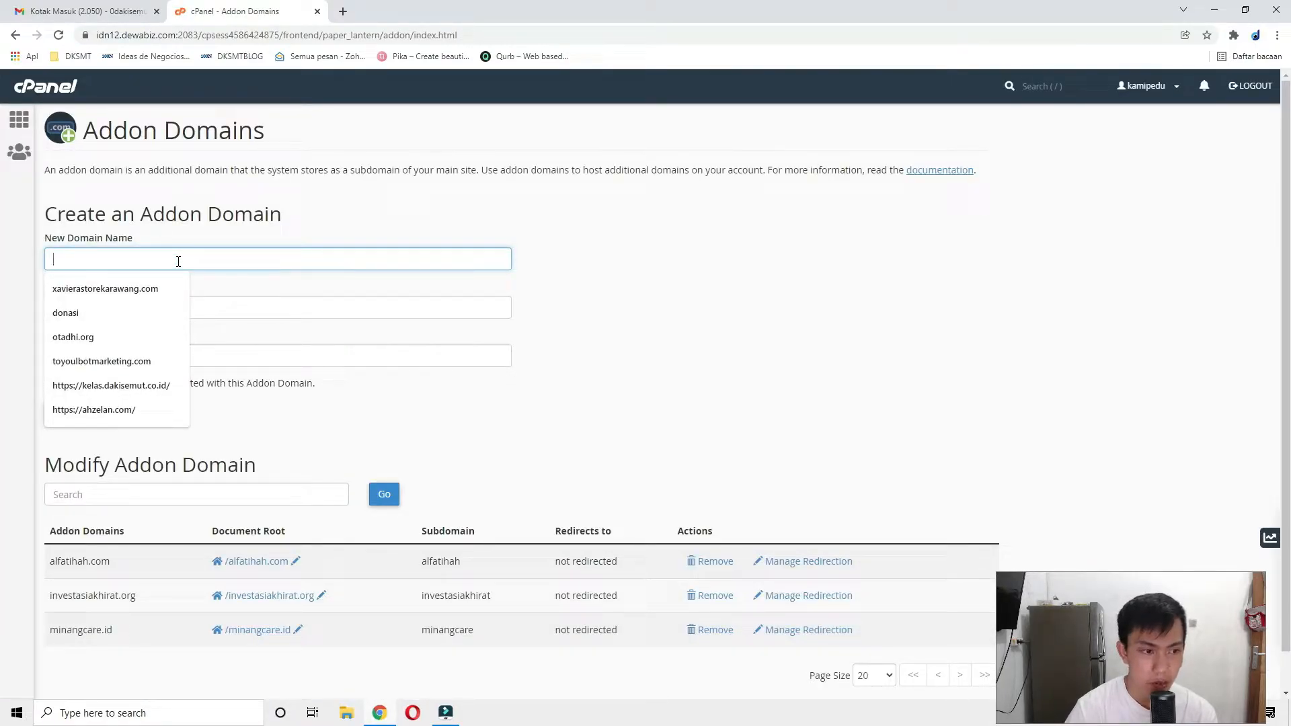
text(san)
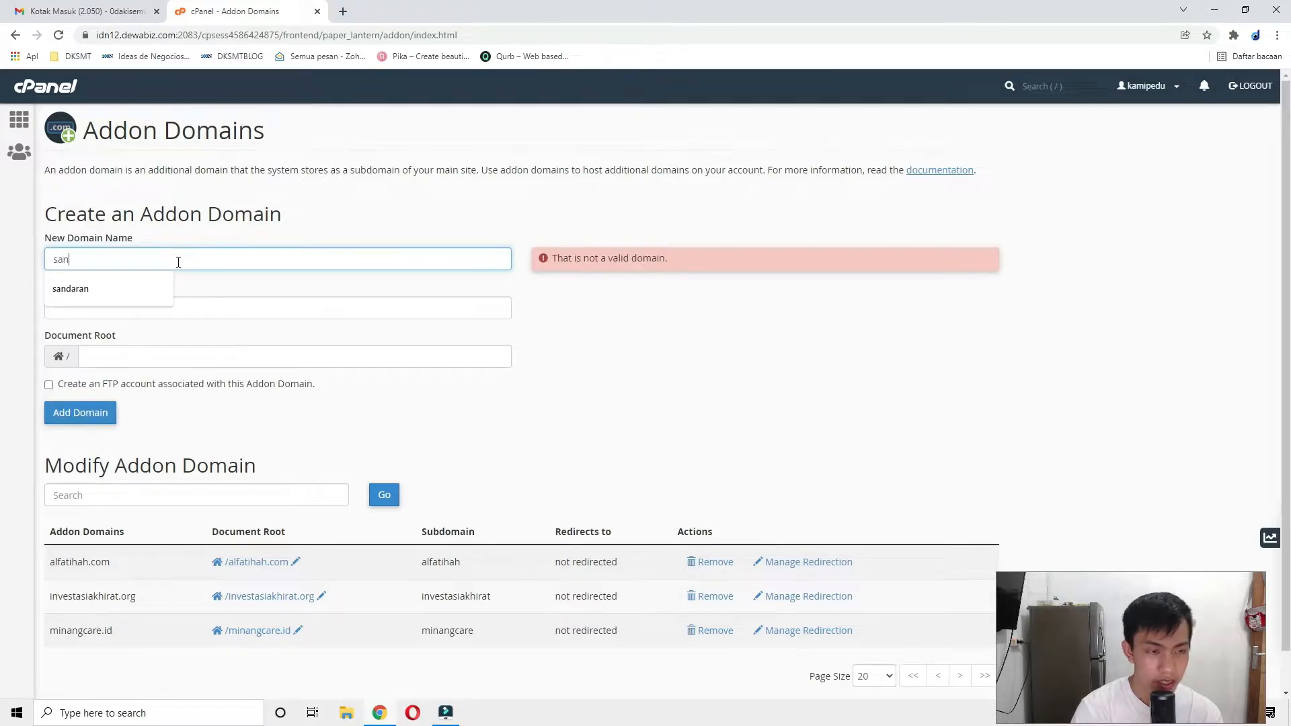
text(daran.id)
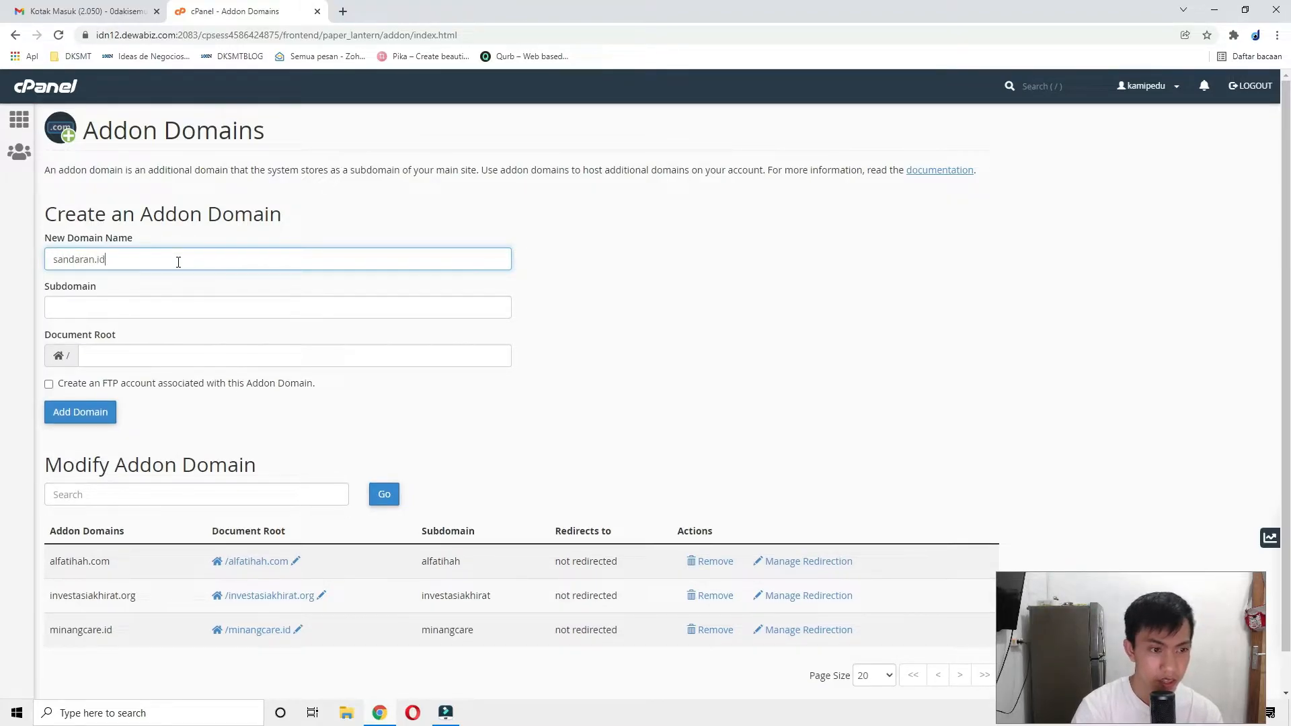
click(323, 224)
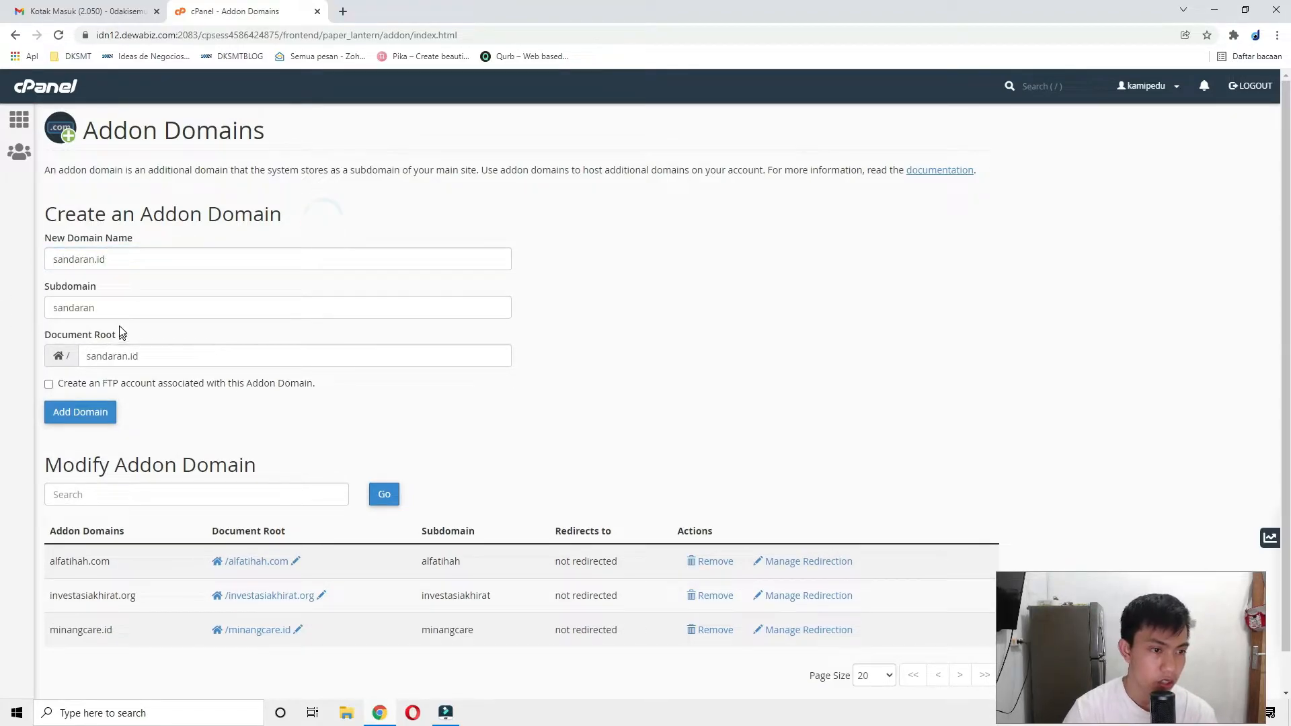
click(98, 421)
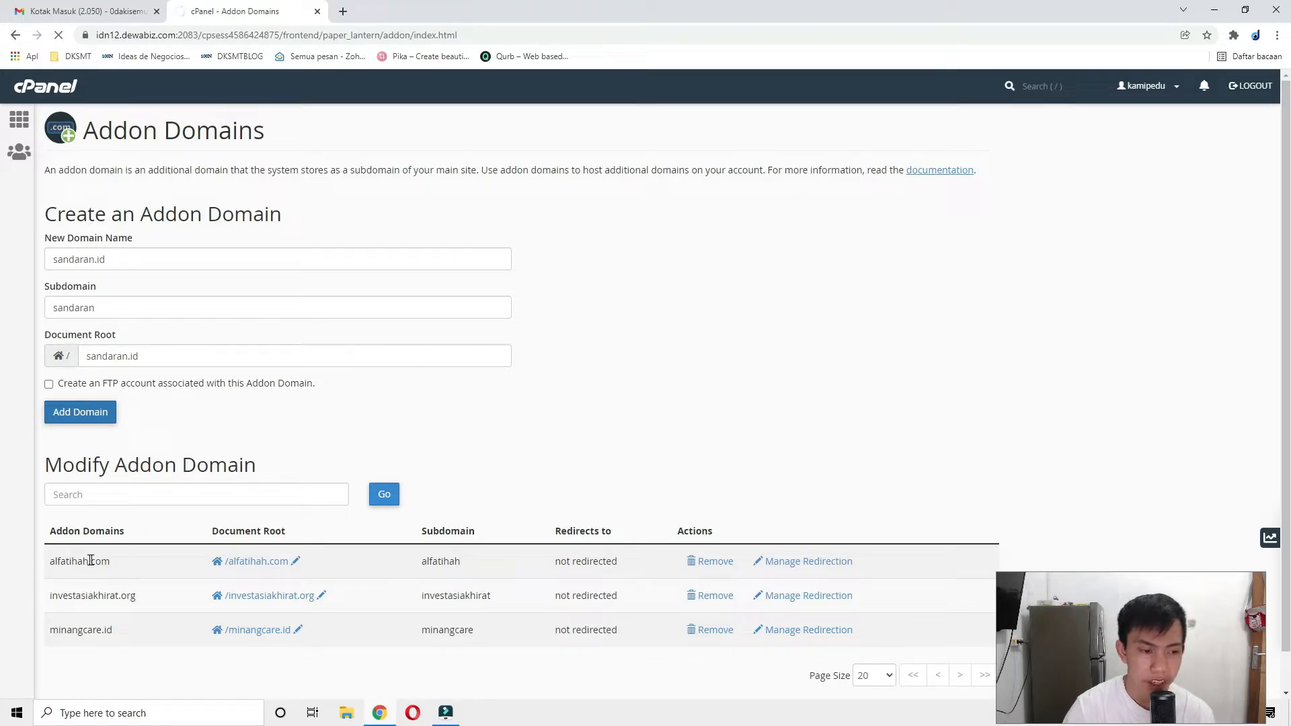
click(53, 261)
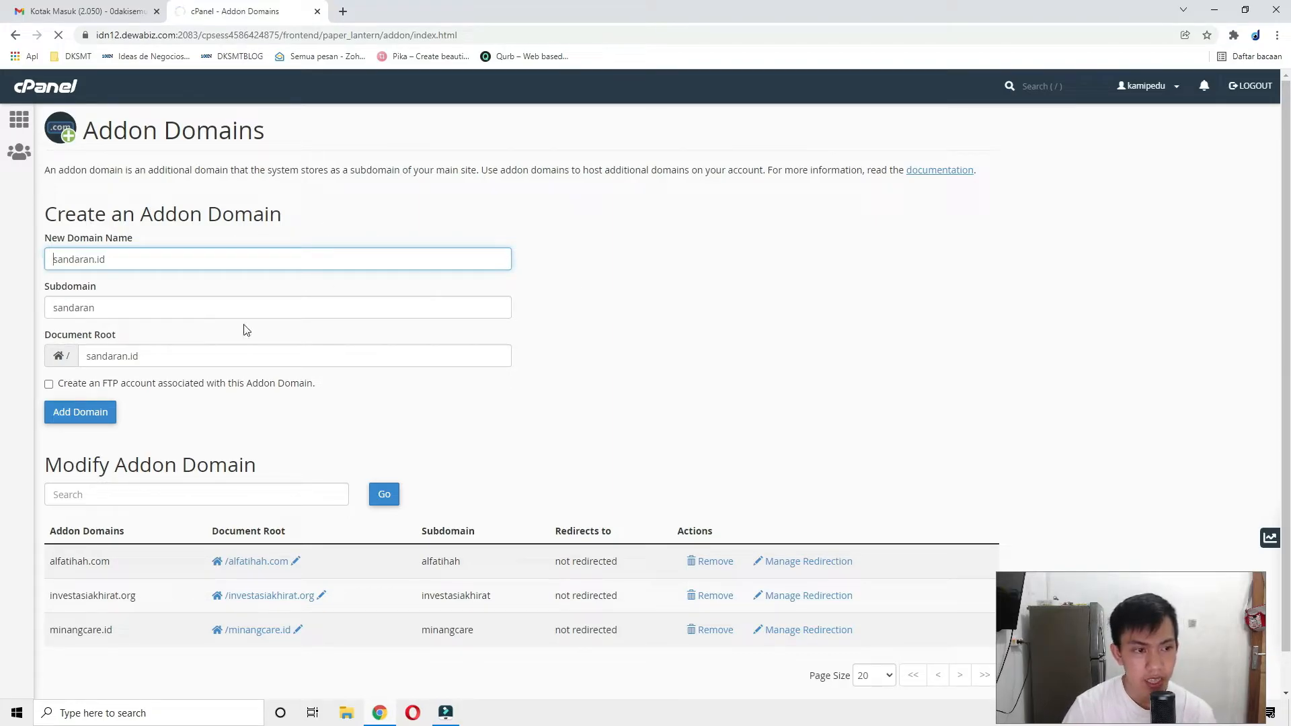
click(753, 290)
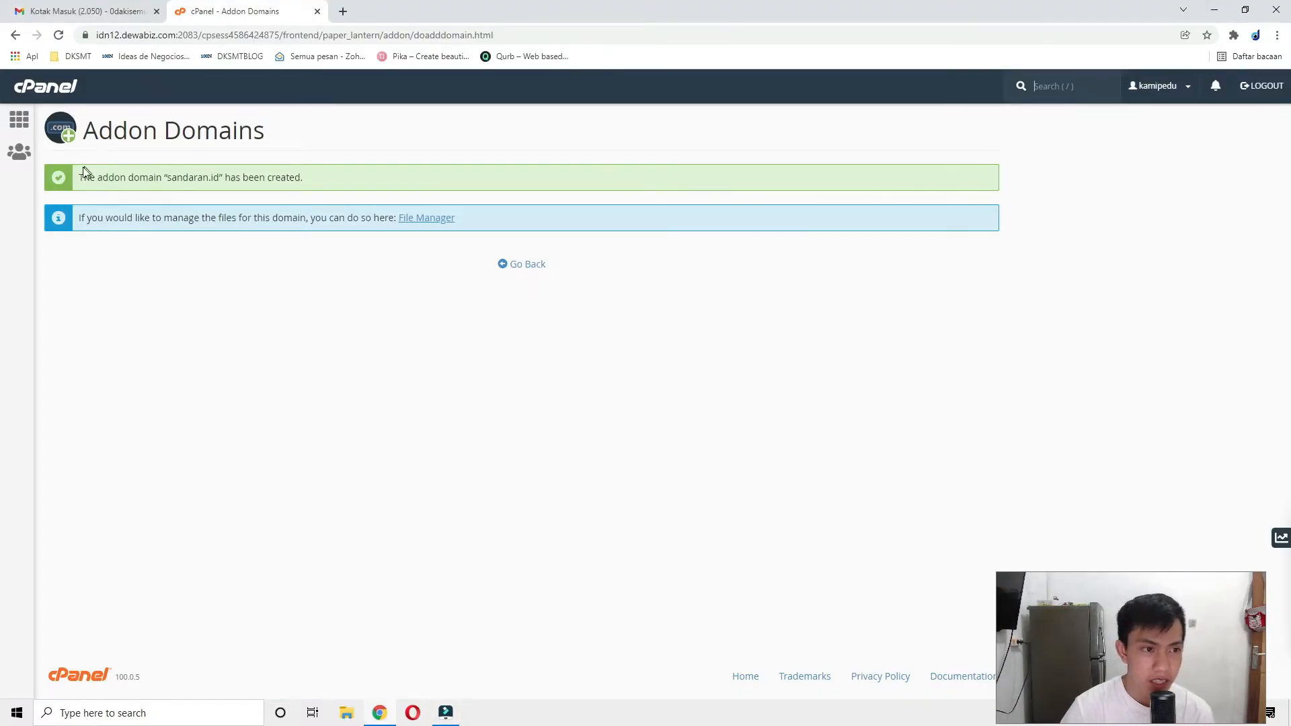
- Open the new domain's files in File Manager and compare the contents of the sandaran.id and public_html folders
drag(82, 175, 369, 165)
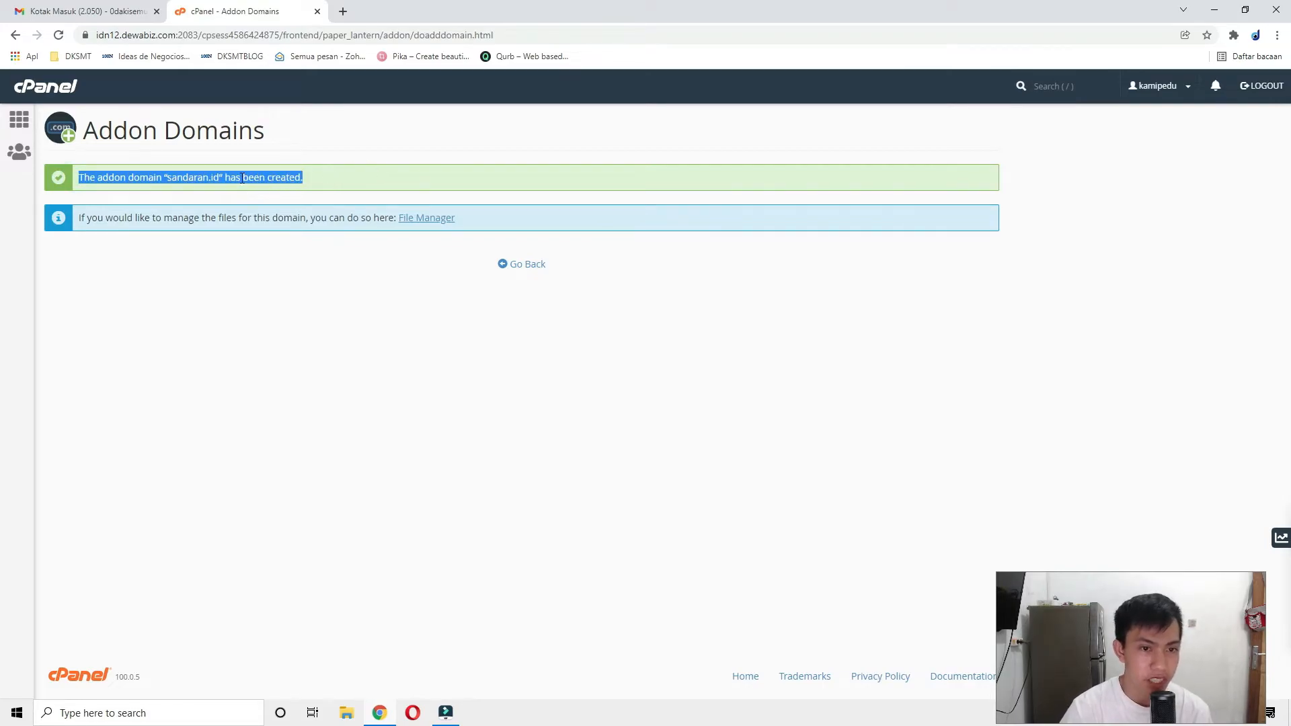
click(414, 171)
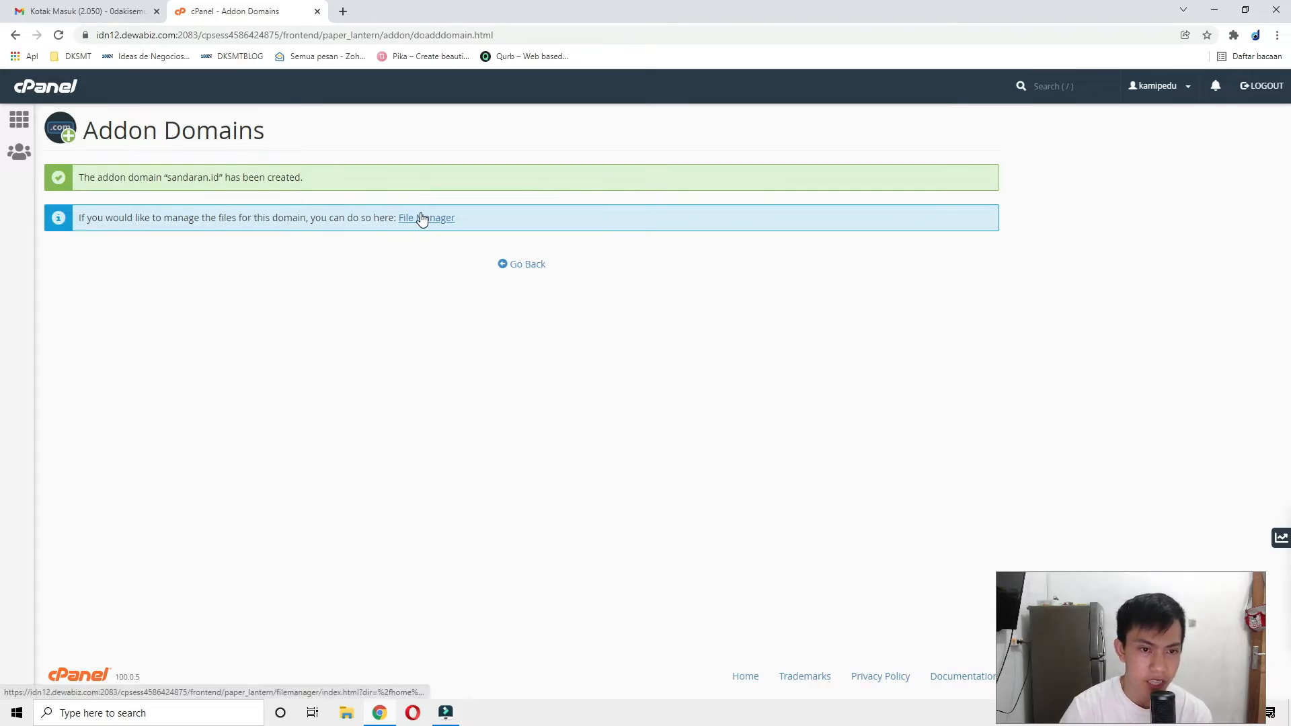
click(421, 217)
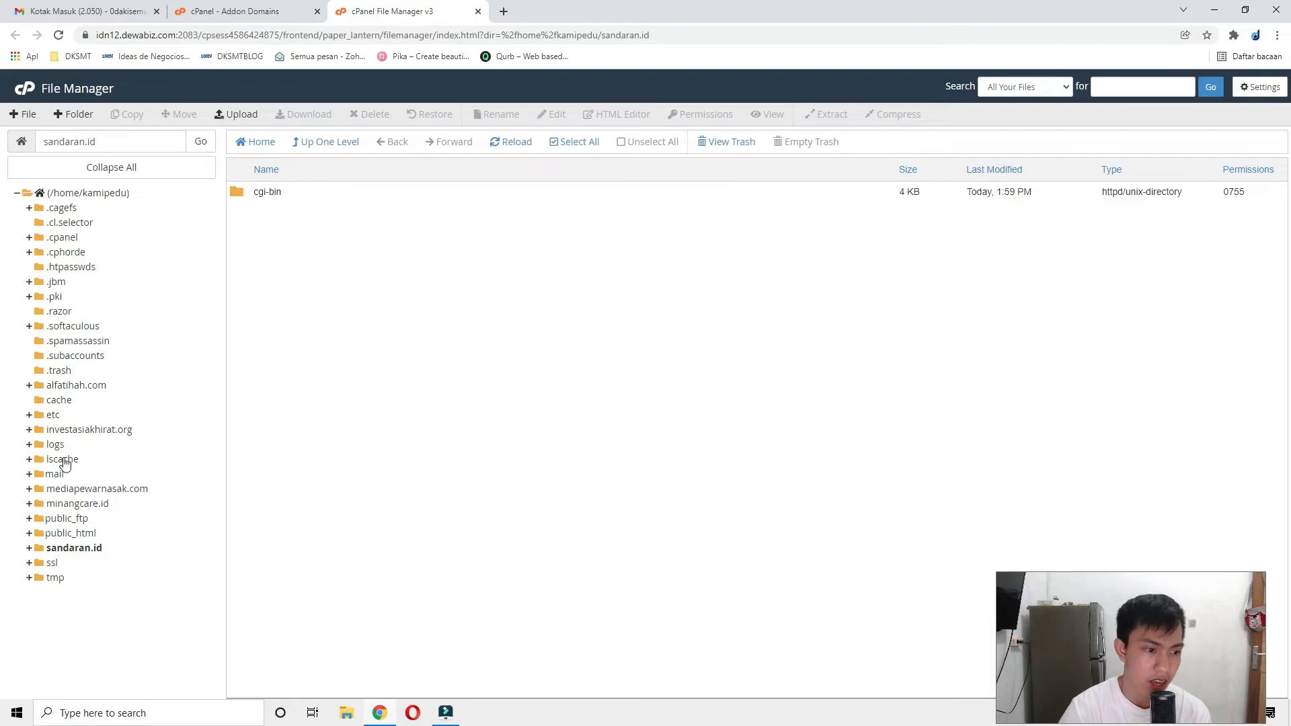
click(86, 547)
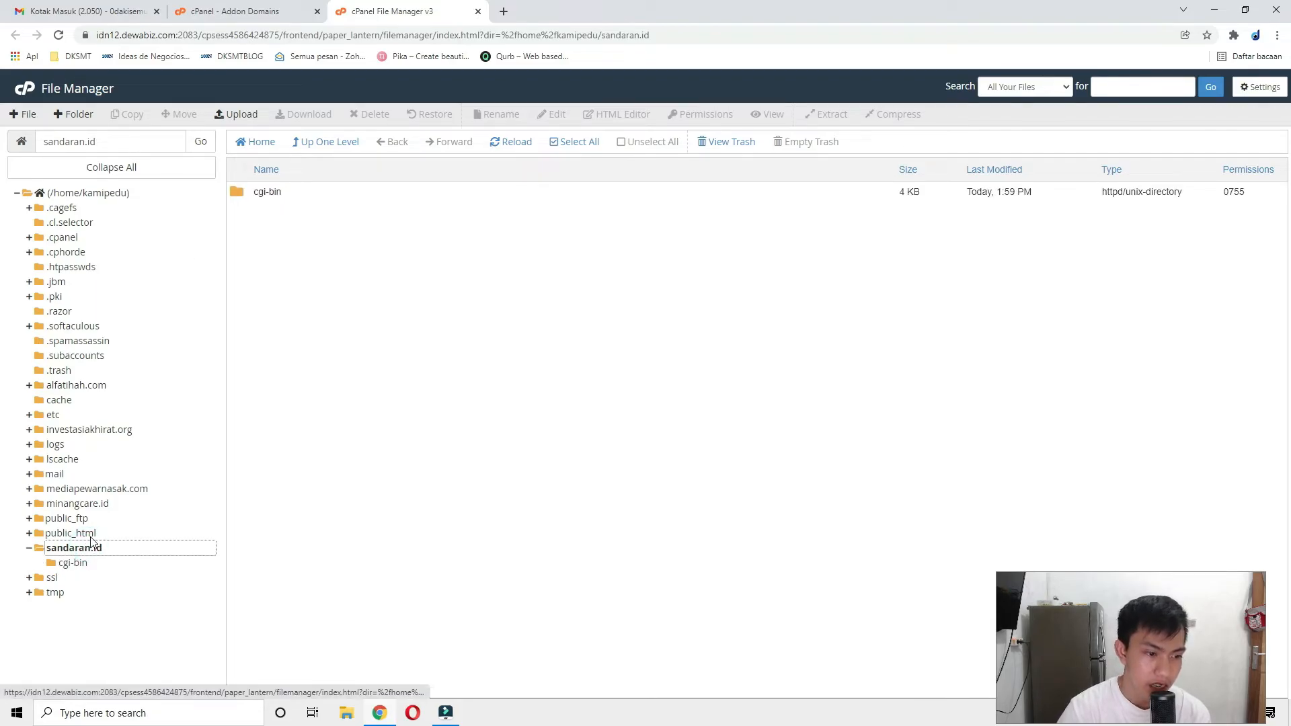
click(90, 534)
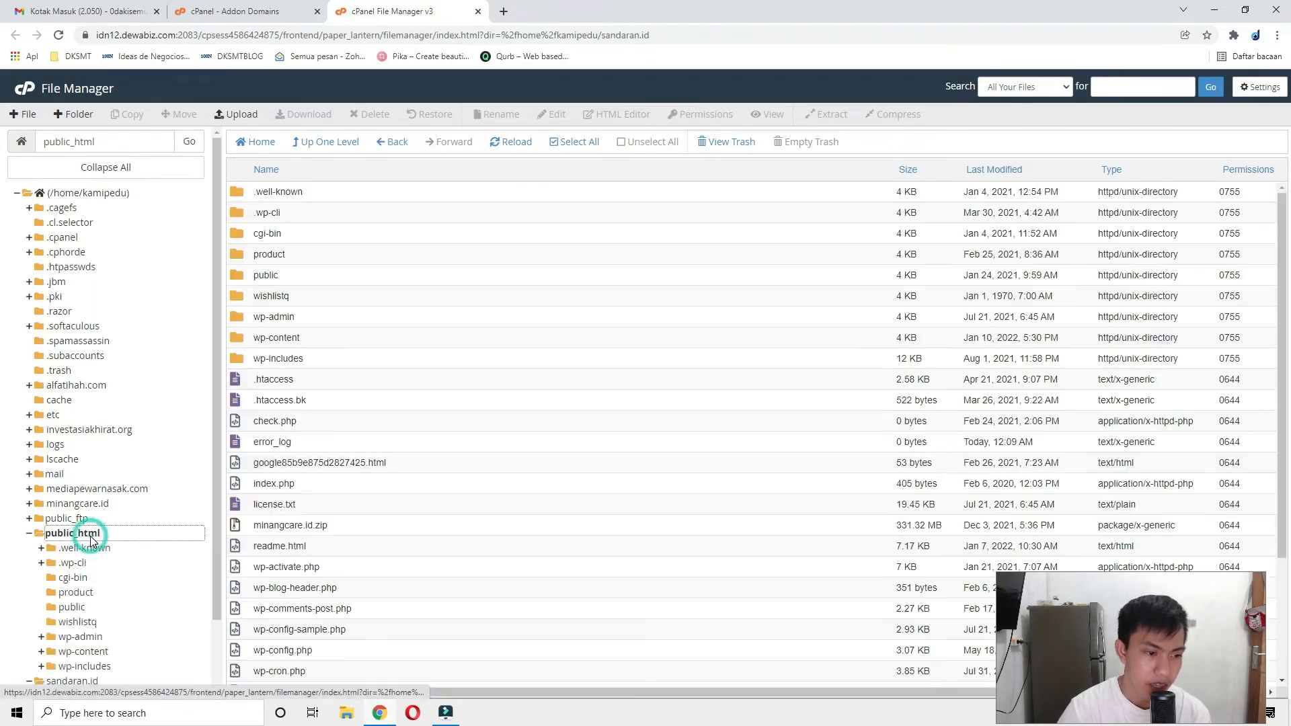
click(29, 535)
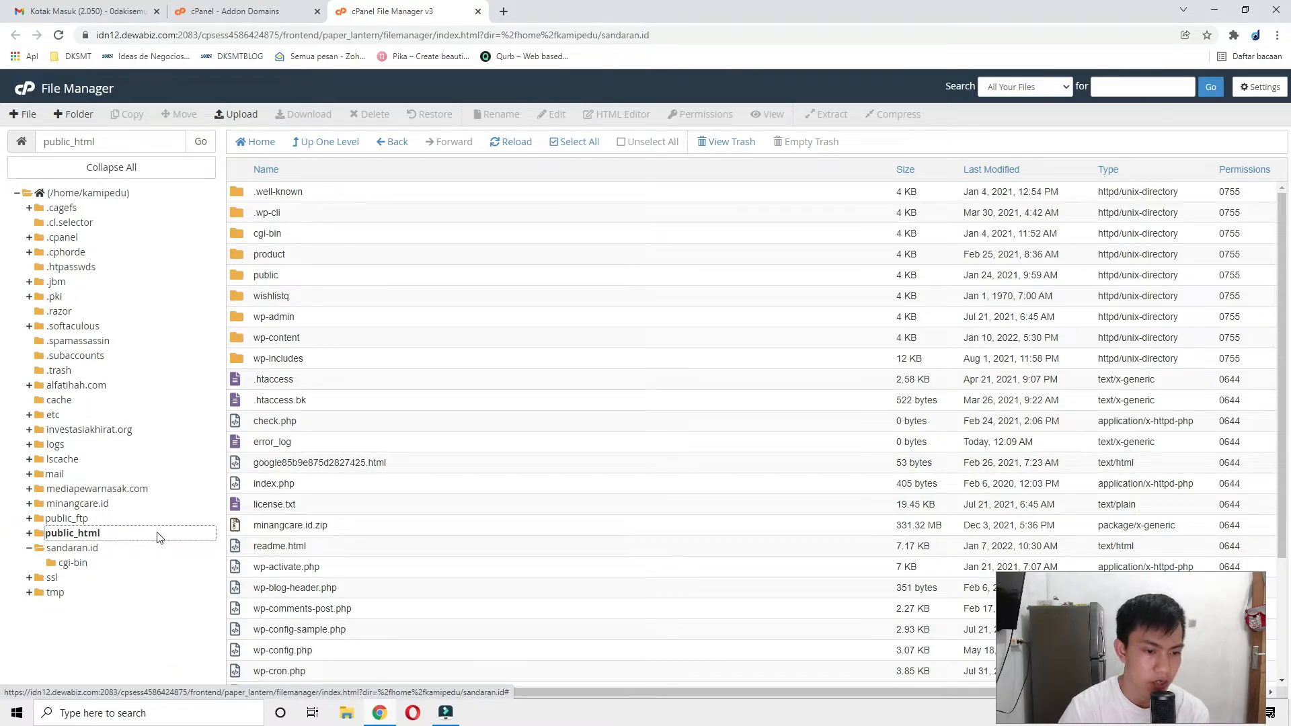
click(79, 550)
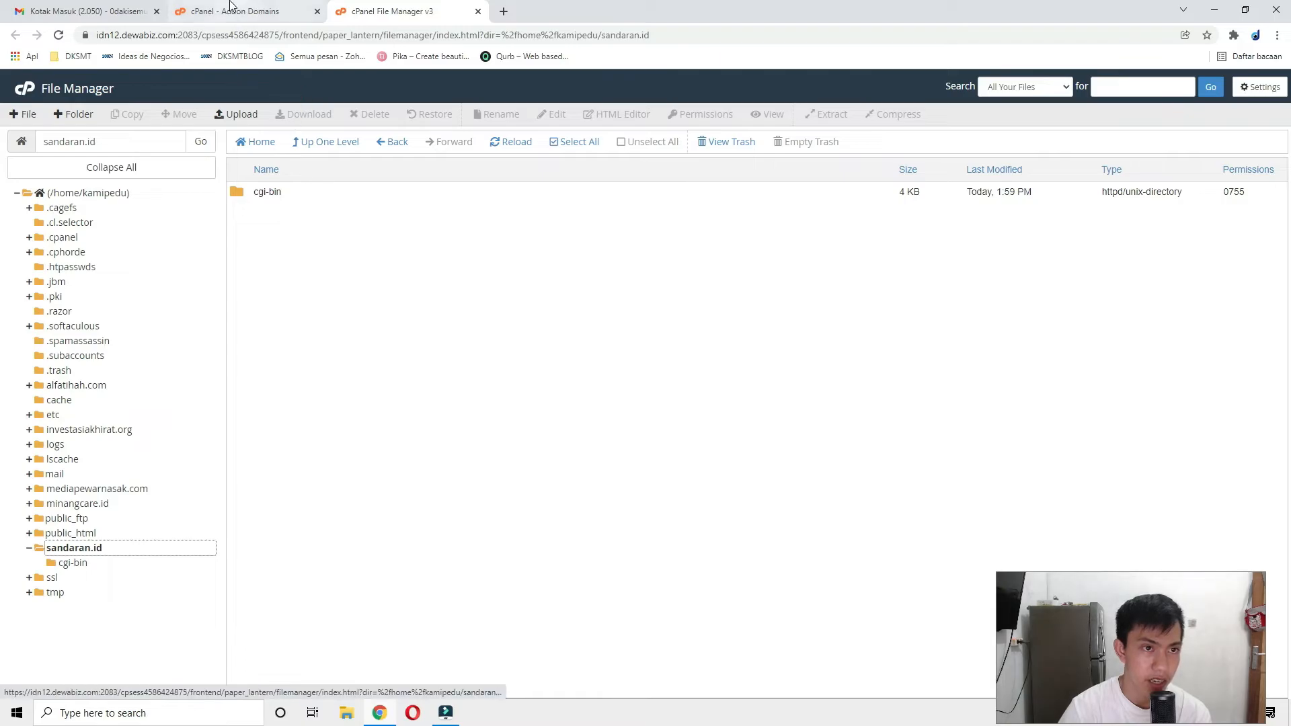
- Go back to the Addon Domains overview from the creation result and return to the cPanel home page
click(235, 11)
click(520, 264)
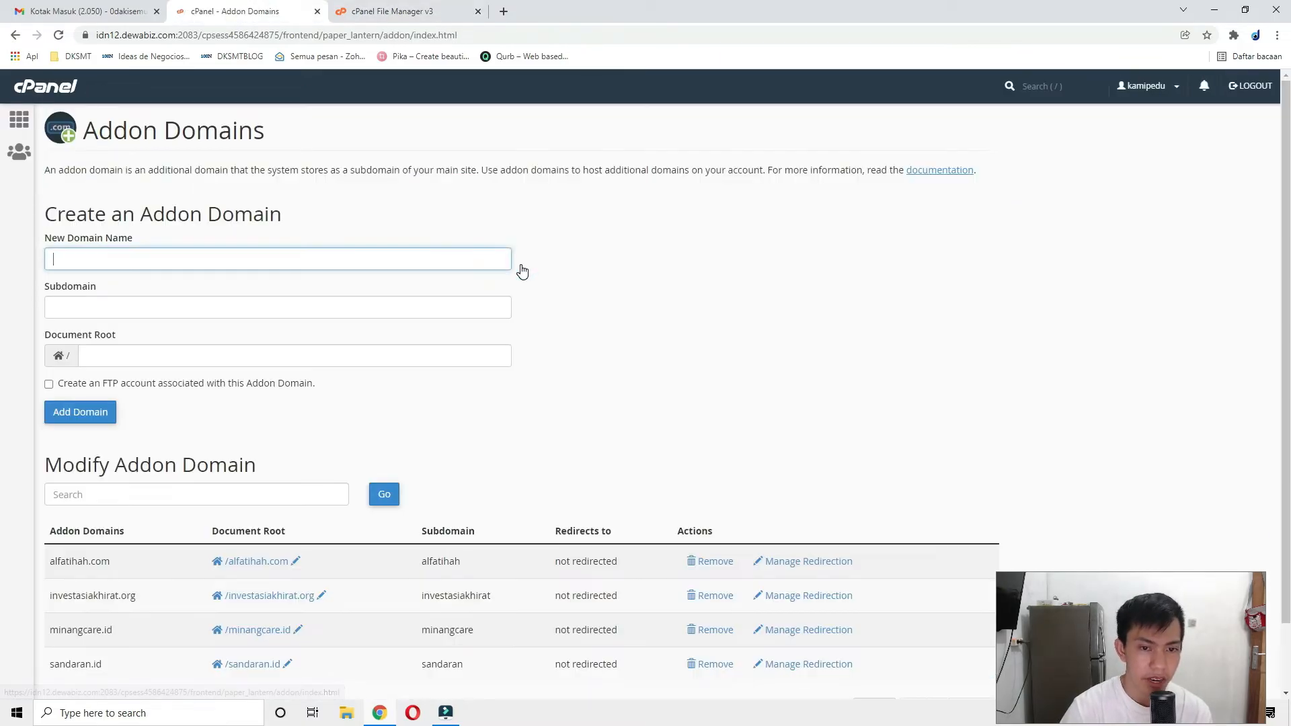
click(16, 121)
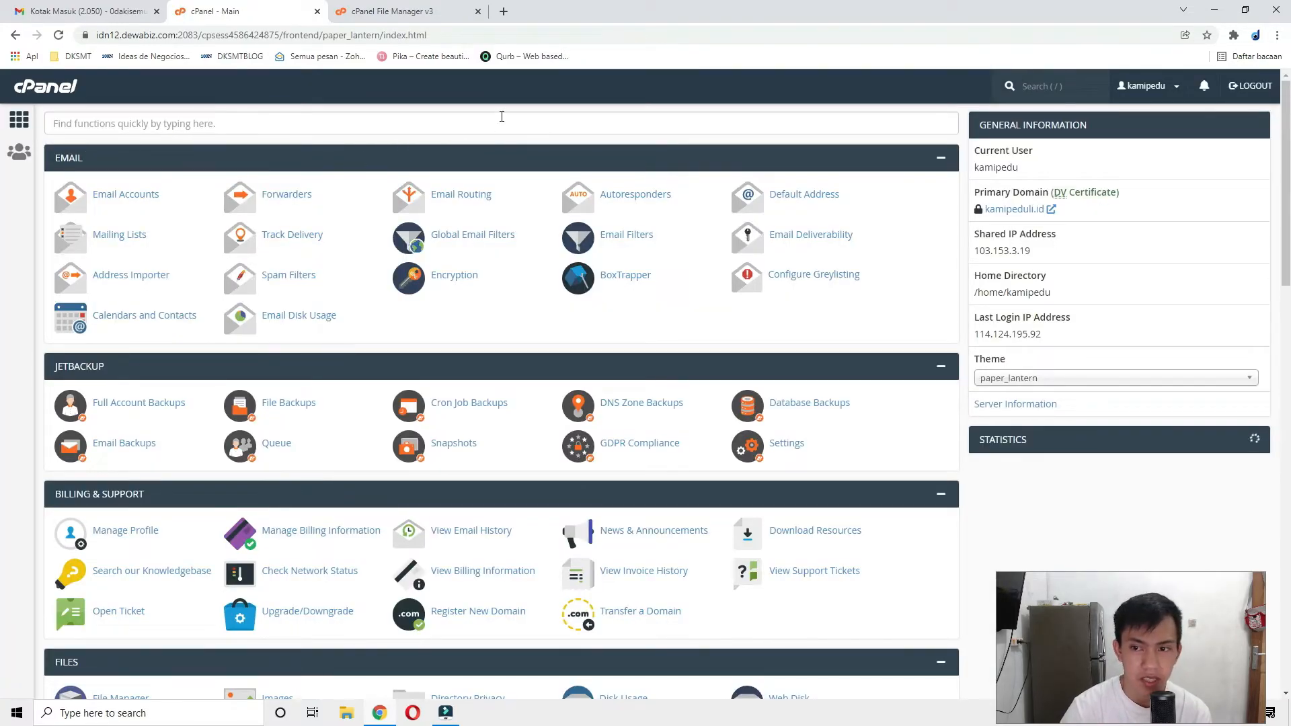
- Search the cPanel functions for "let" and "ssl", then clear the search
click(501, 116)
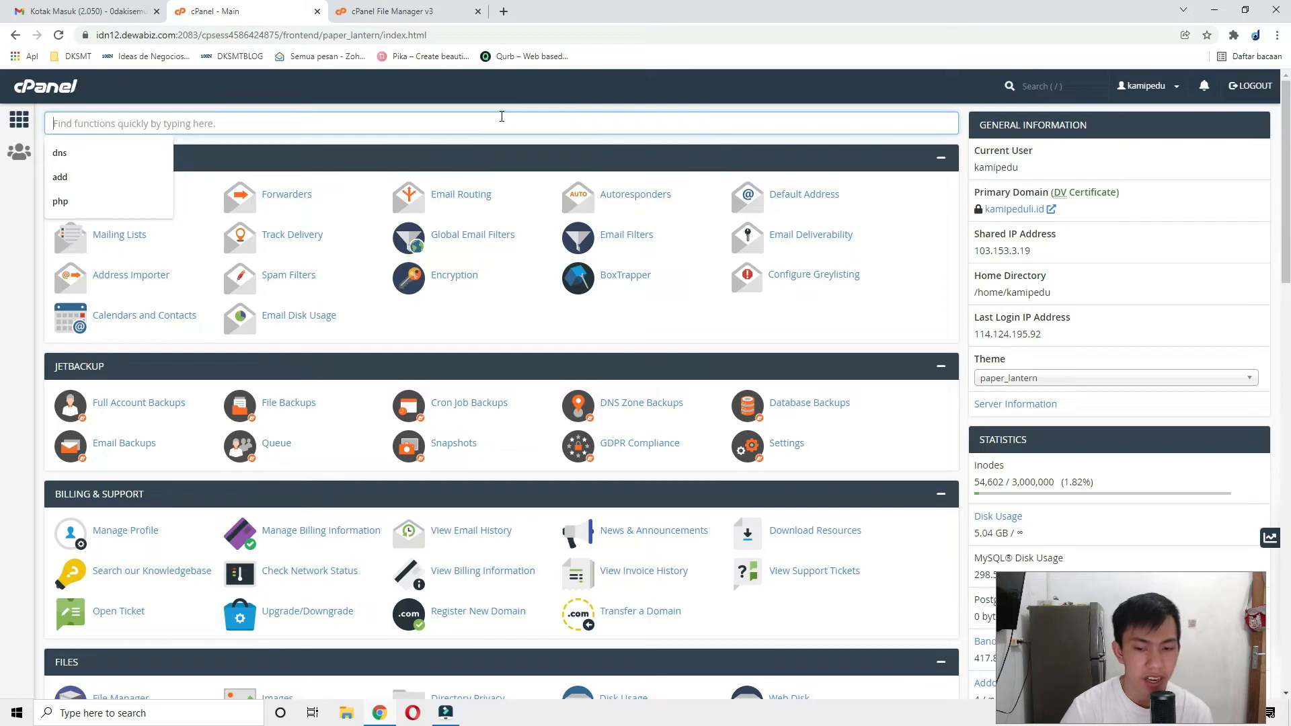
text(let)
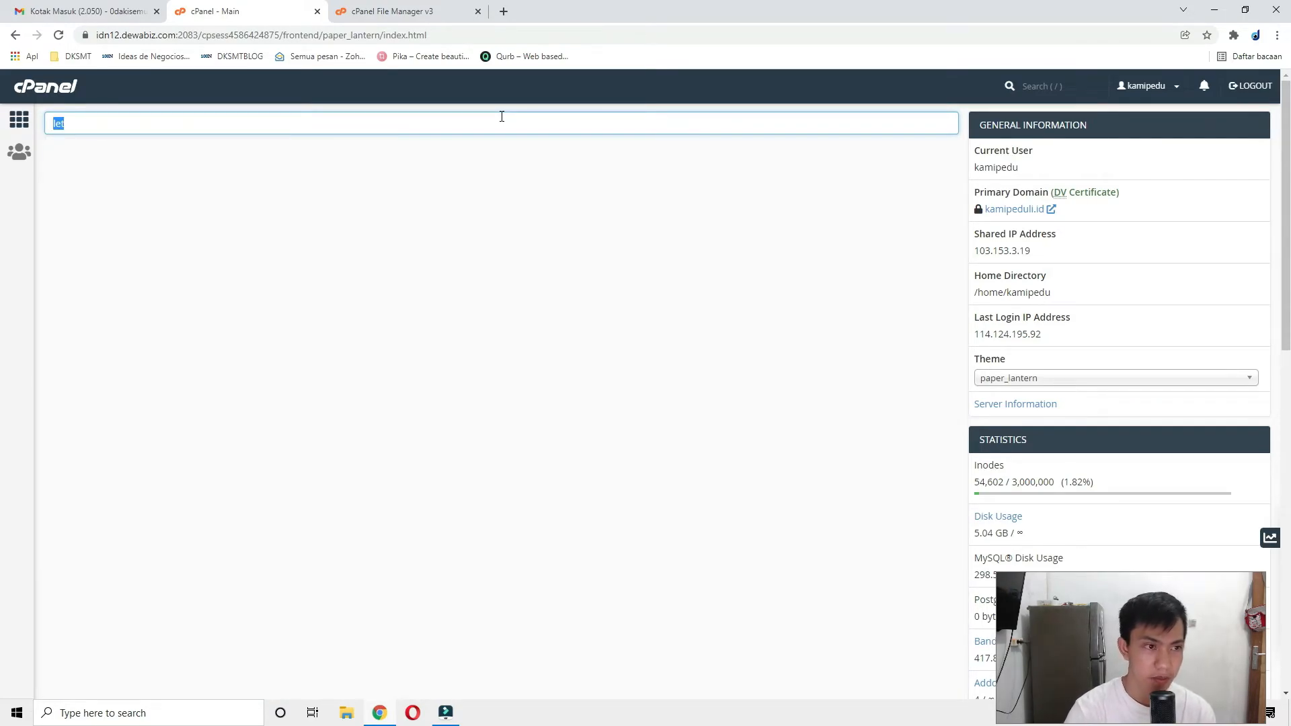
key(BackSpace)
text(ssl)
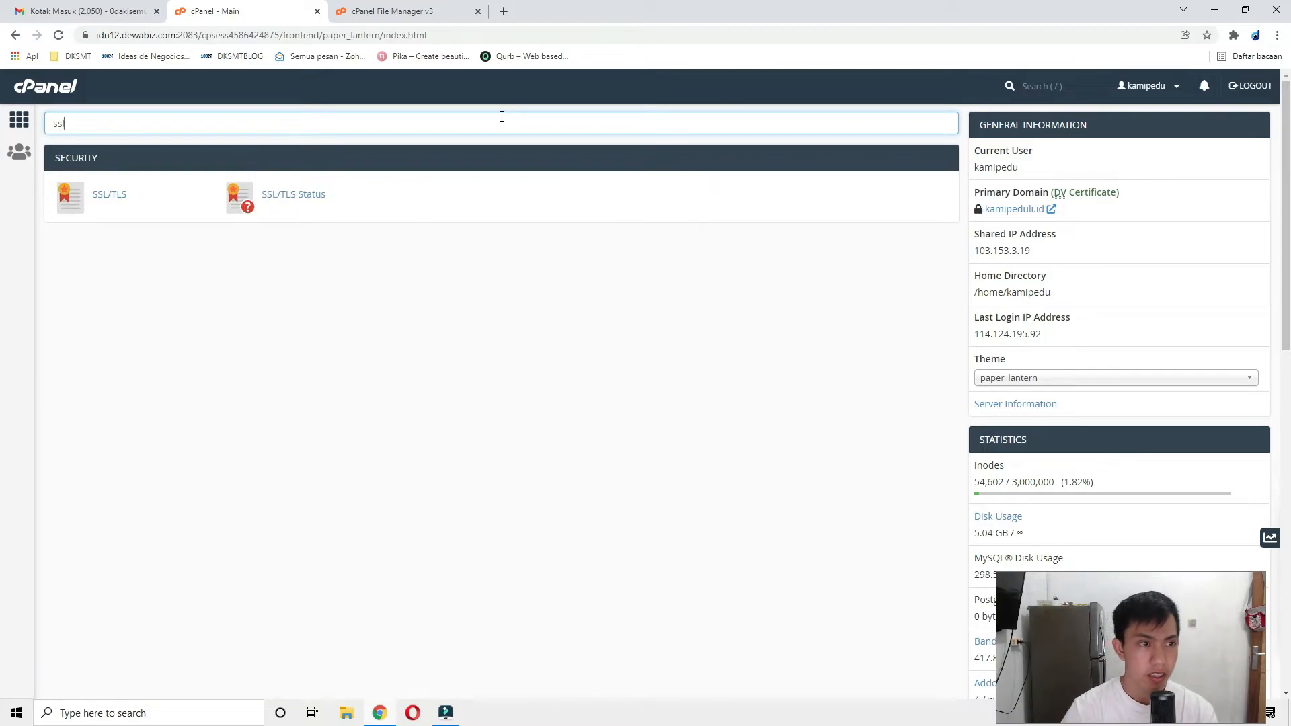
key(BackSpace)
key(BackSpace)
key(BackSpace)
- Switch to the File Manager page and inspect the general information of the site's SSL certificate, then close the certificate
click(412, 8)
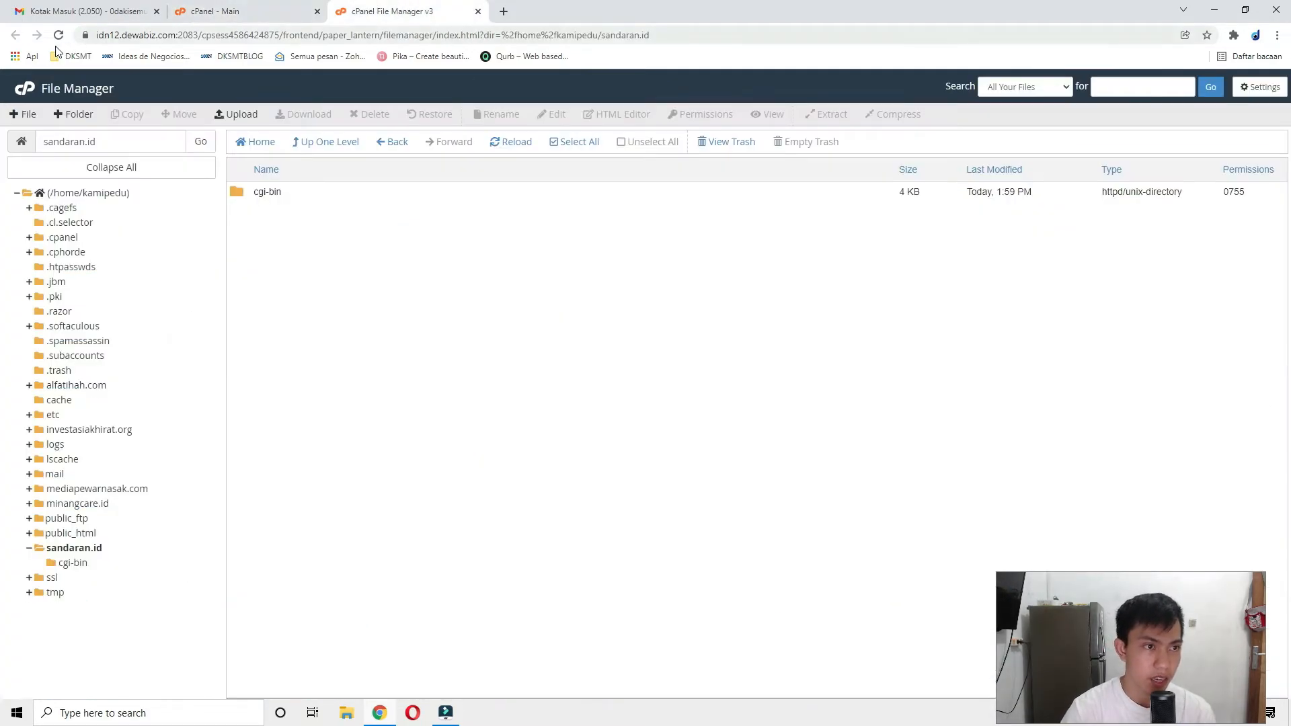
click(86, 35)
click(160, 150)
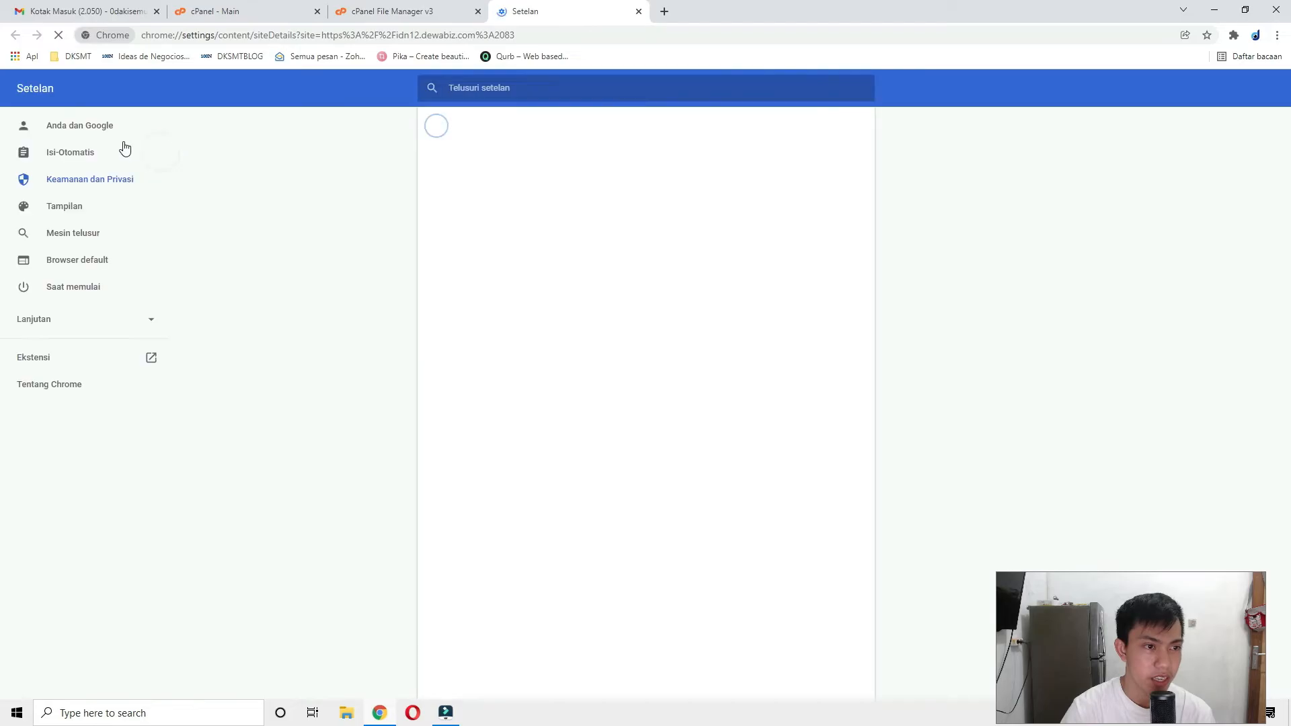
click(639, 11)
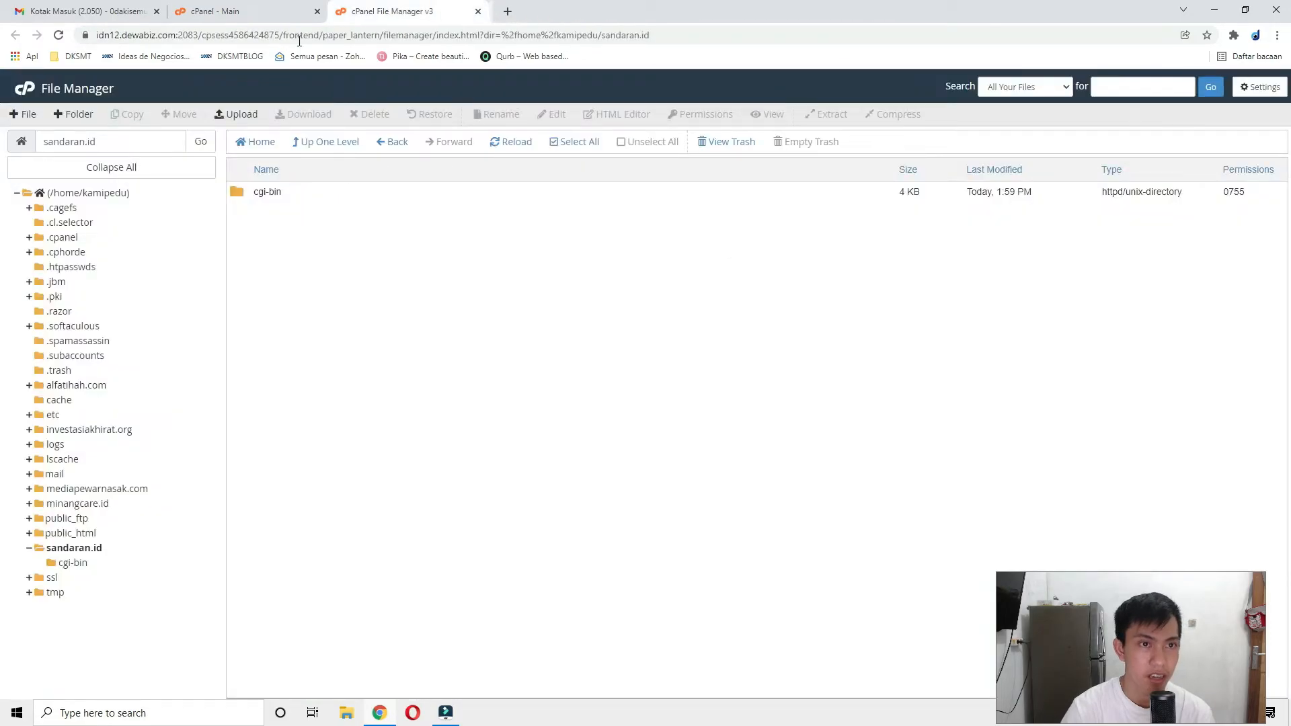
click(85, 35)
click(152, 93)
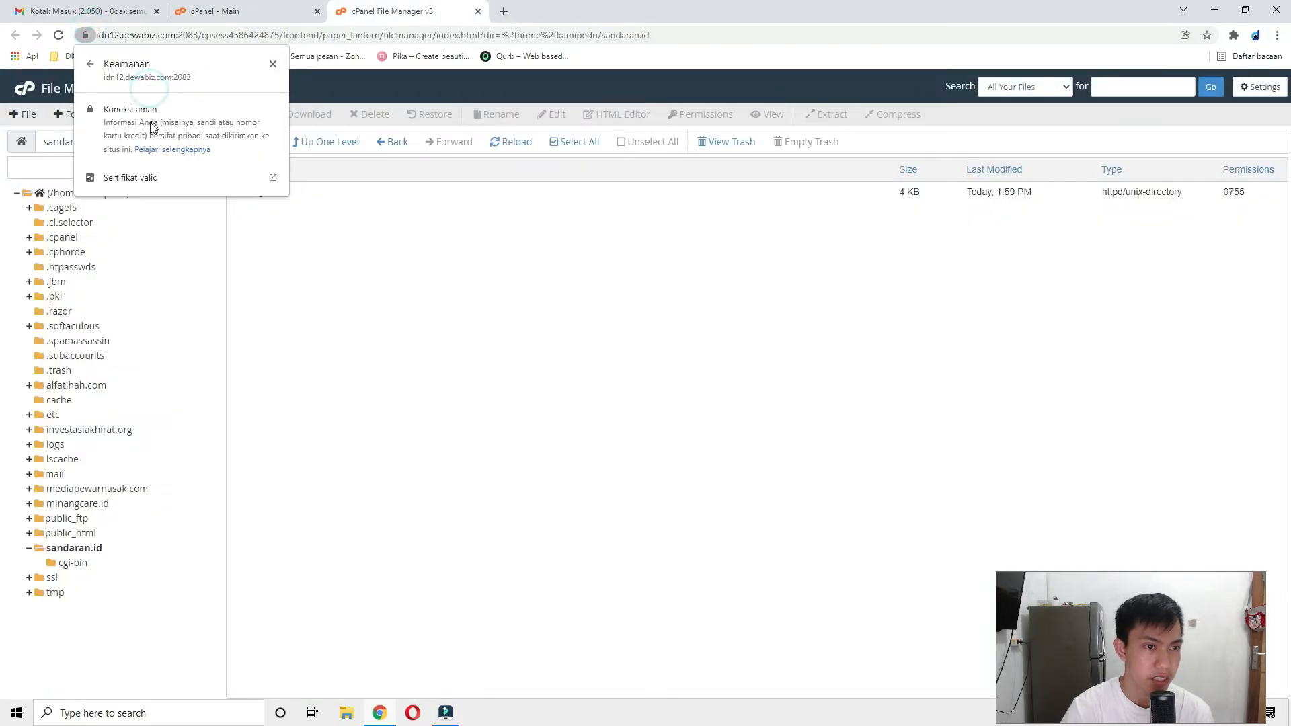
click(156, 175)
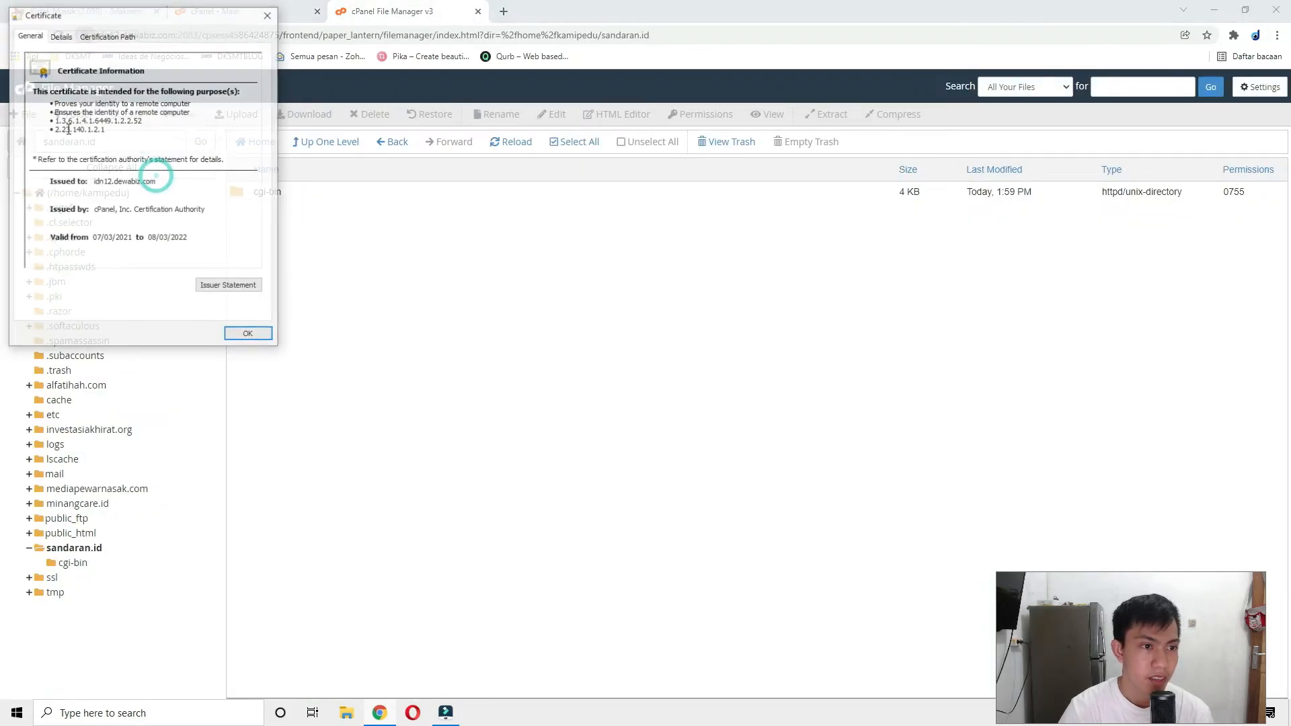
click(268, 14)
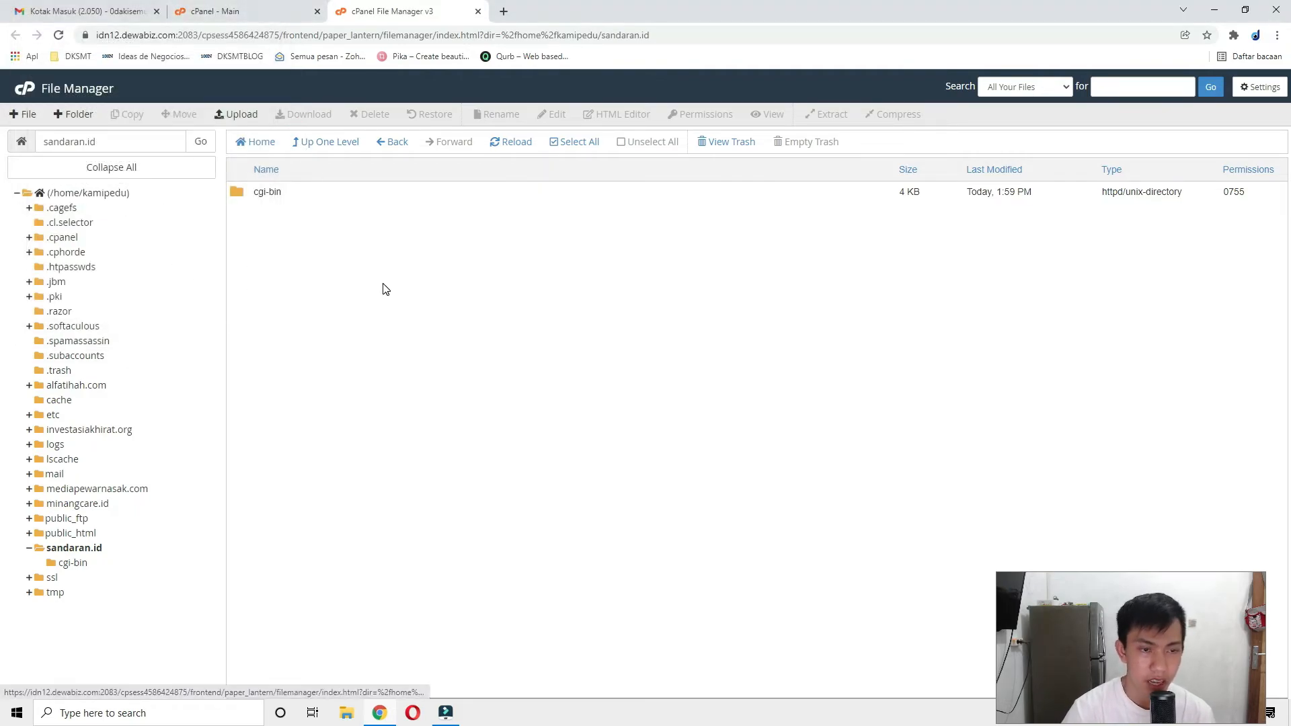
- Return to the cPanel home page and review the account's usage statistics, including PostgreSQL disk usage
click(251, 9)
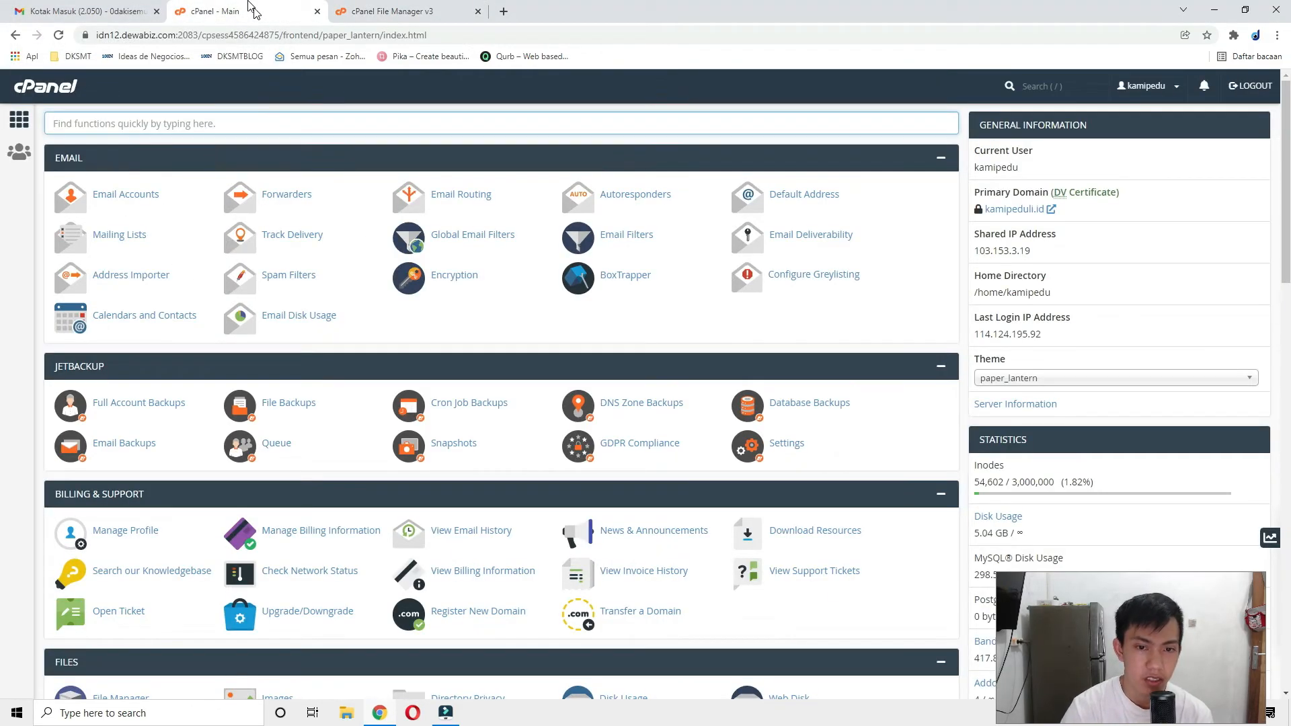
scroll(1103, 246, down, 3)
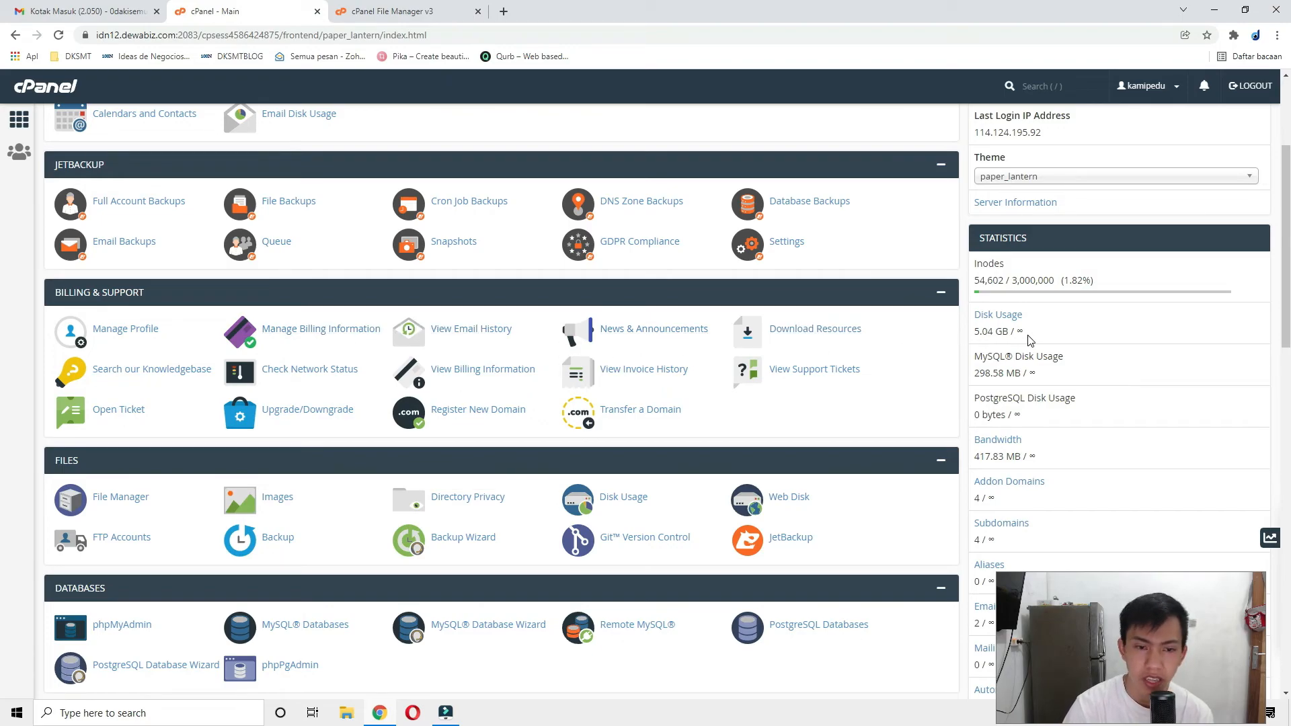
drag(973, 394, 1069, 423)
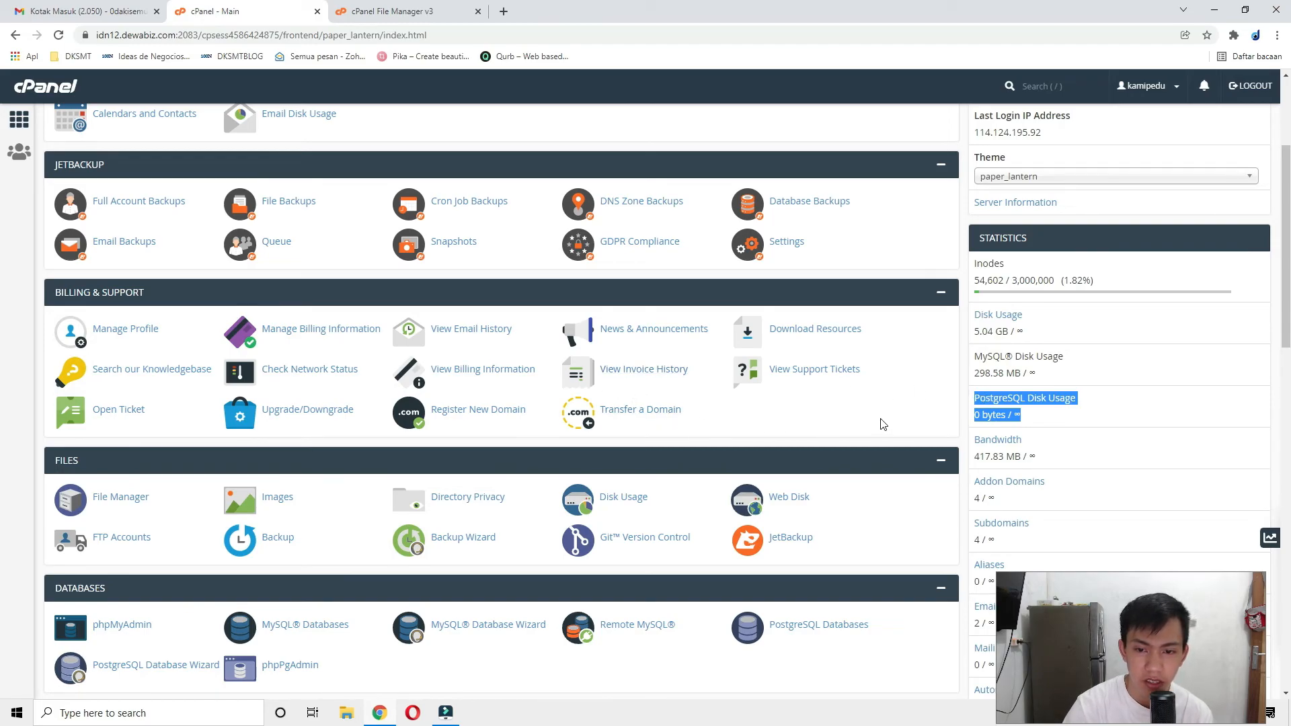
scroll(883, 424, up, 3)
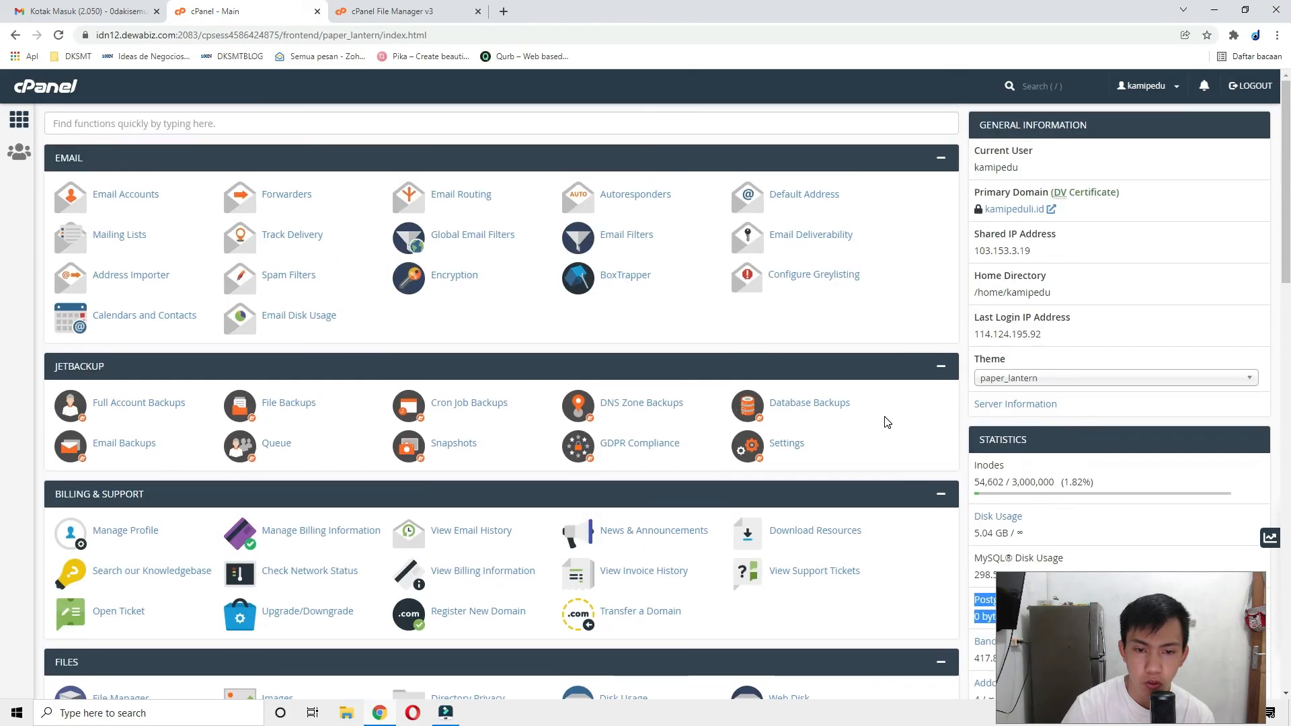